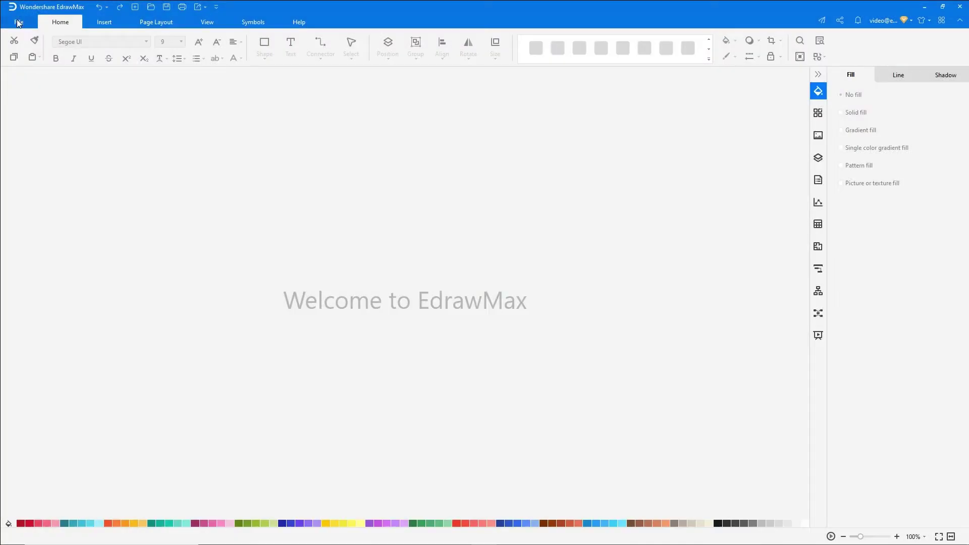
Browse the new-document gallery to Building Plan and filter to Seating Plan templates.
click(20, 22)
click(26, 63)
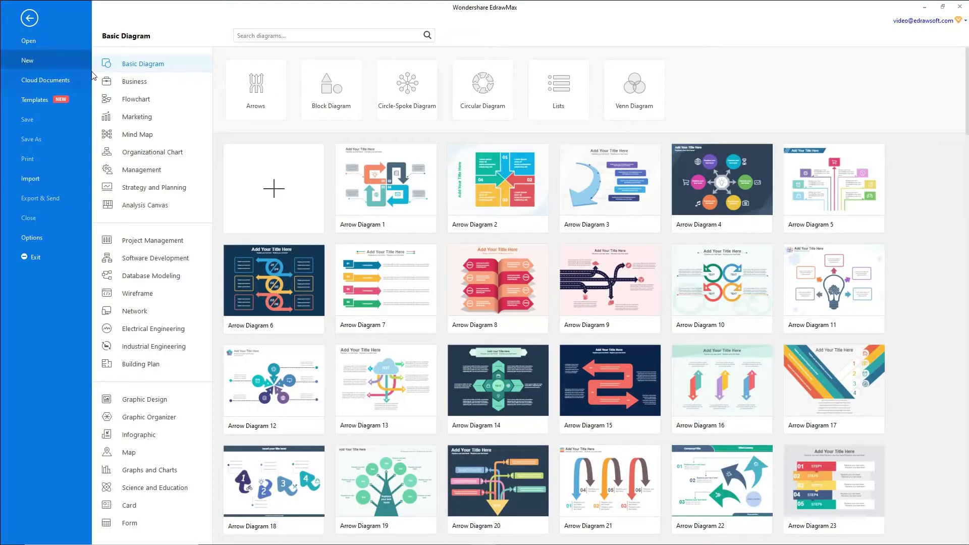
click(139, 364)
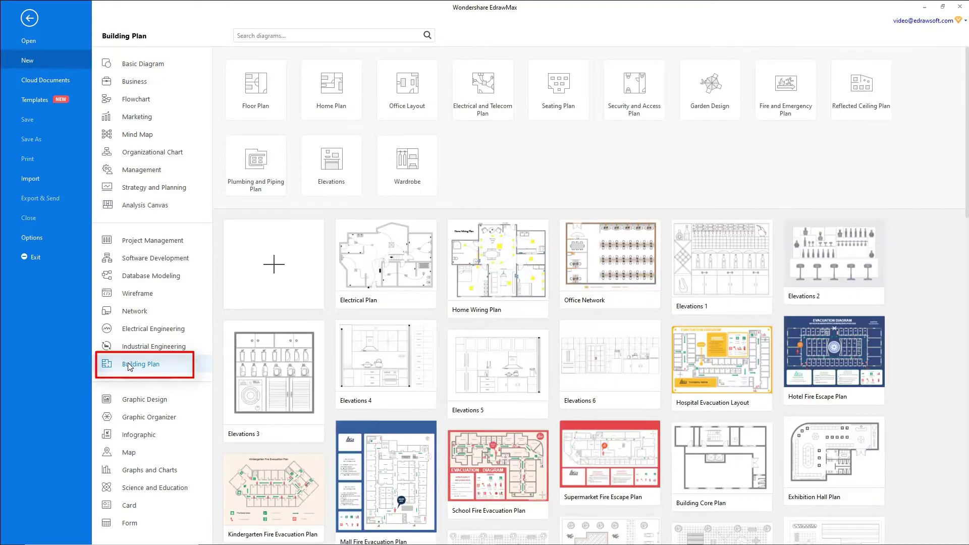
click(559, 91)
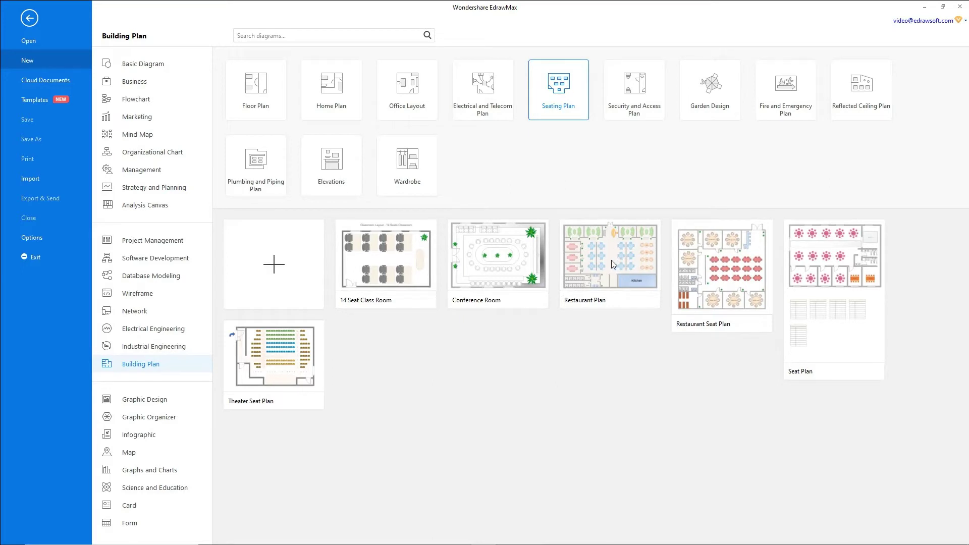
Start a blank seating plan and place a thick outer wall along the page bottom.
click(279, 267)
scroll(77, 308, down, 4)
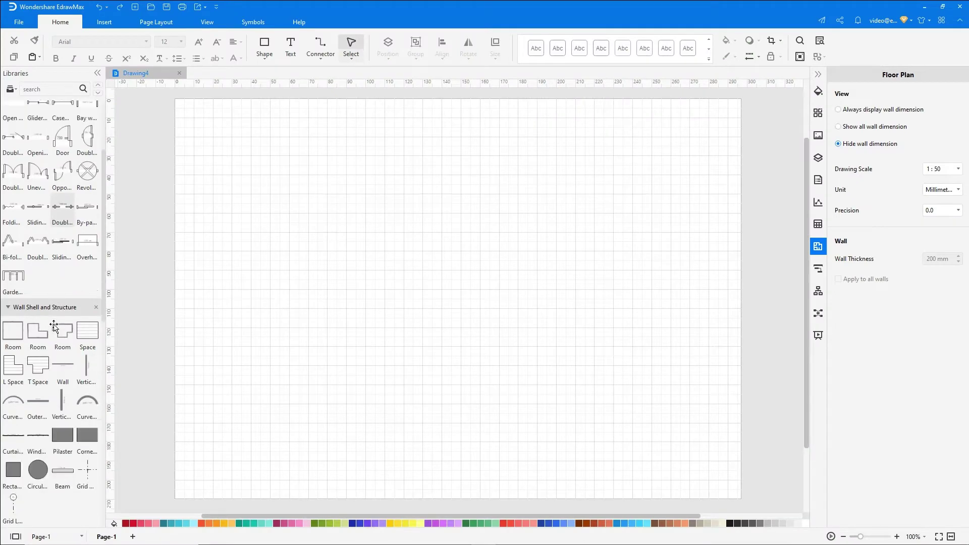
drag(42, 403, 454, 485)
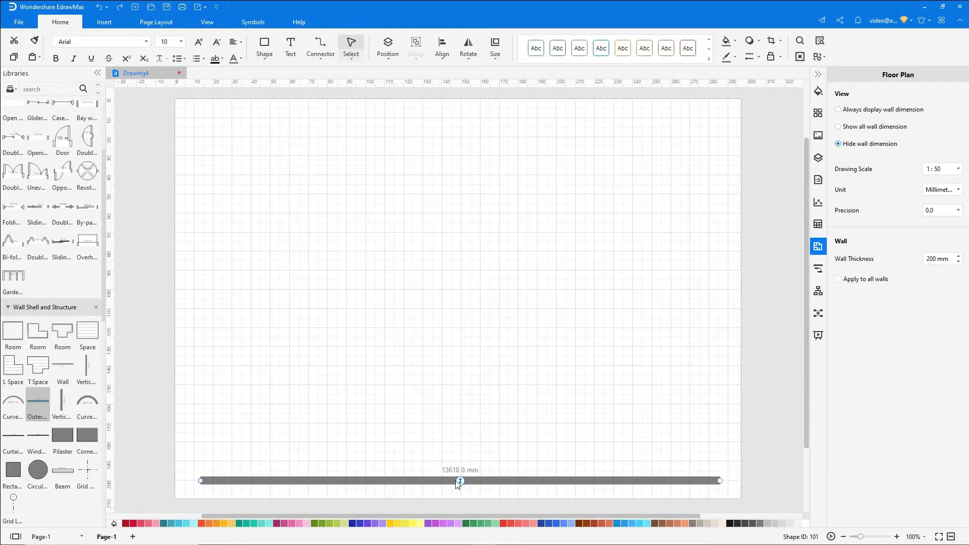
drag(458, 482, 457, 486)
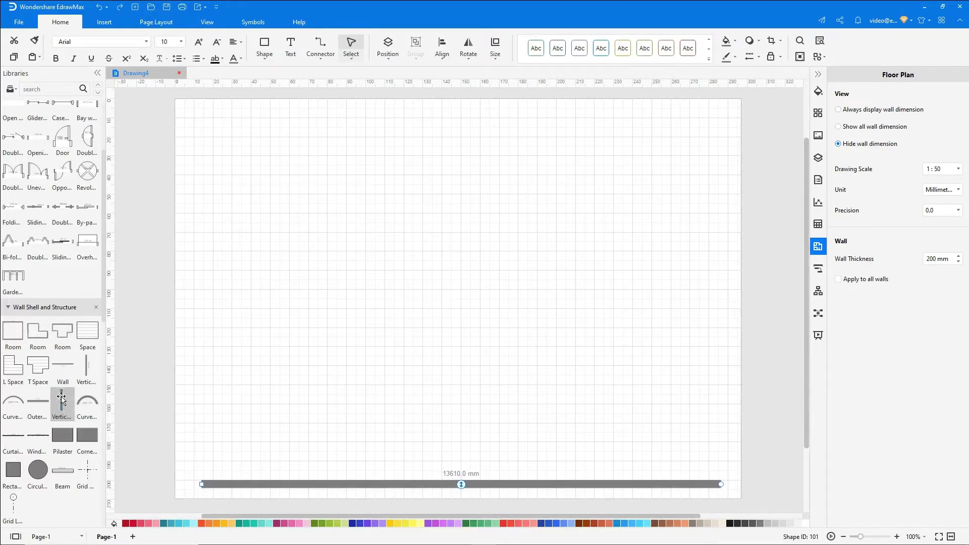
Add a full-height left wall and copy the bottom wall up as the top wall.
drag(62, 402, 203, 296)
drag(199, 333, 199, 484)
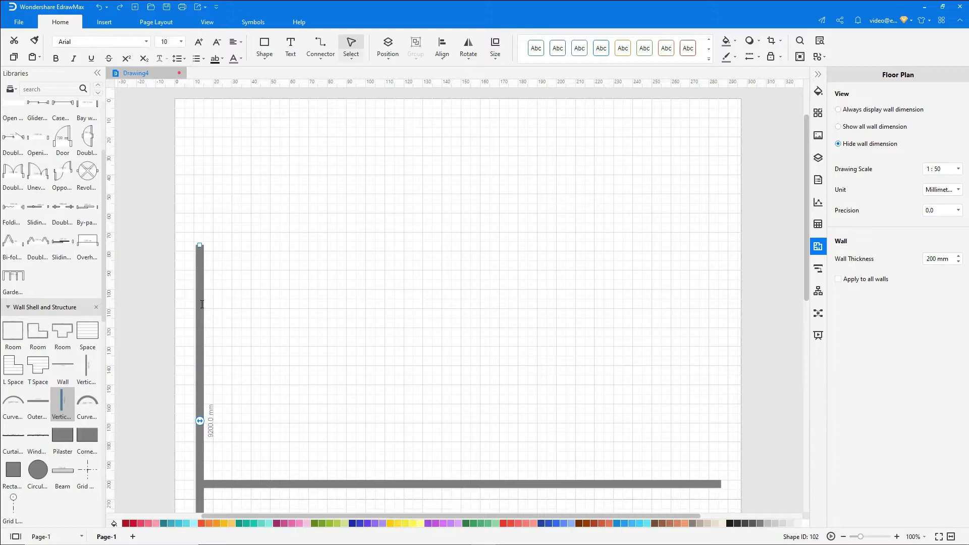
drag(199, 247, 199, 135)
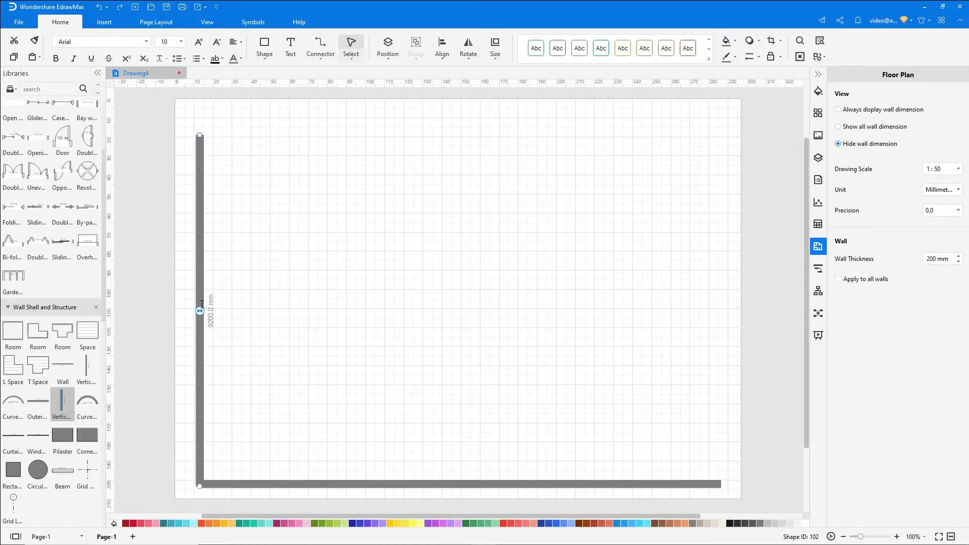
drag(199, 312, 202, 312)
click(217, 335)
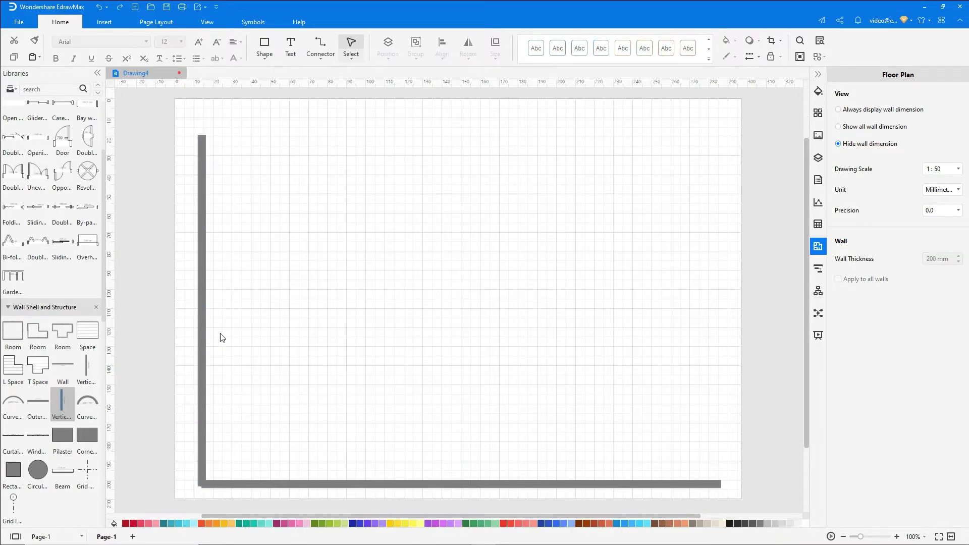
click(228, 364)
click(459, 484)
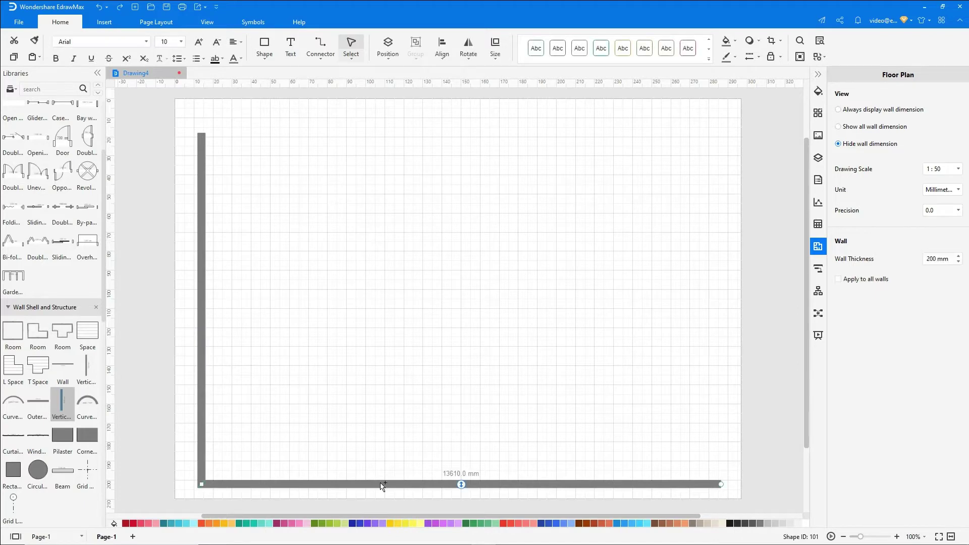
ctrl+drag(459, 484, 374, 132)
Copy the left wall across to form the right outer wall.
click(207, 258)
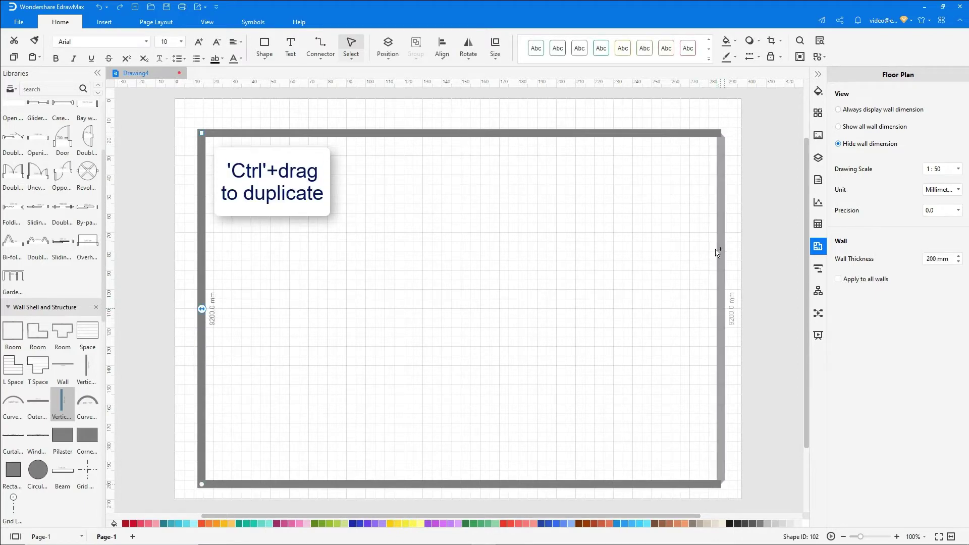
ctrl+drag(206, 257, 717, 252)
click(453, 318)
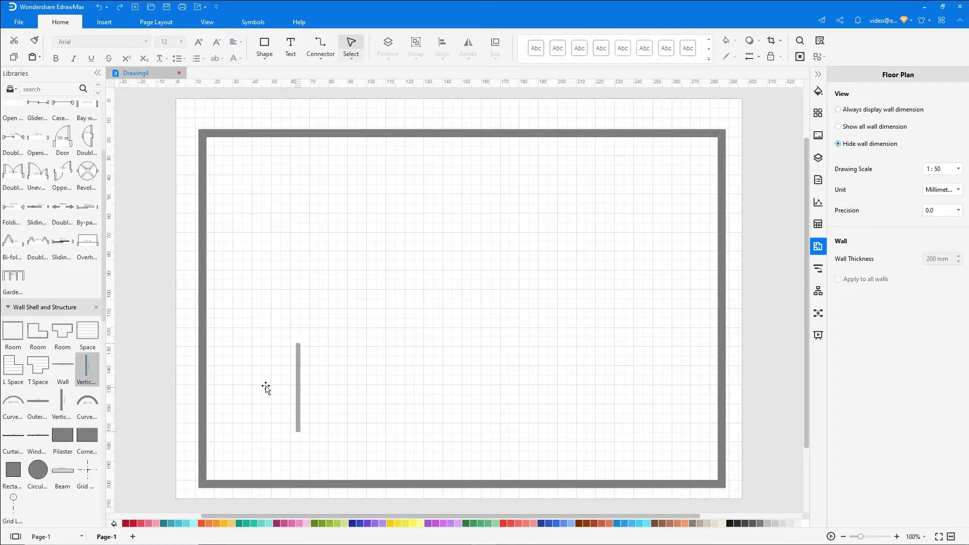
Join a thin vertical wall and a horizontal wall to enclose a lower-right room.
drag(88, 369, 510, 441)
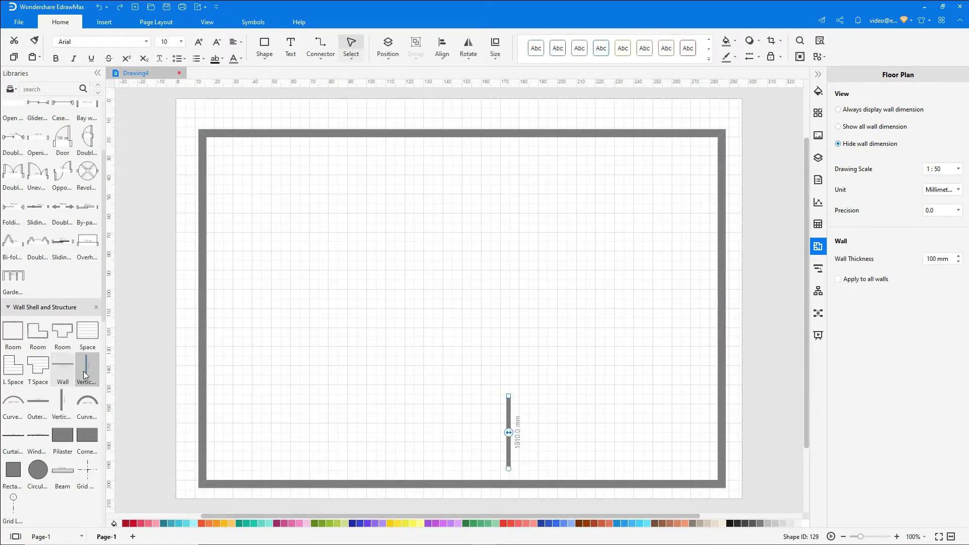
drag(62, 369, 665, 415)
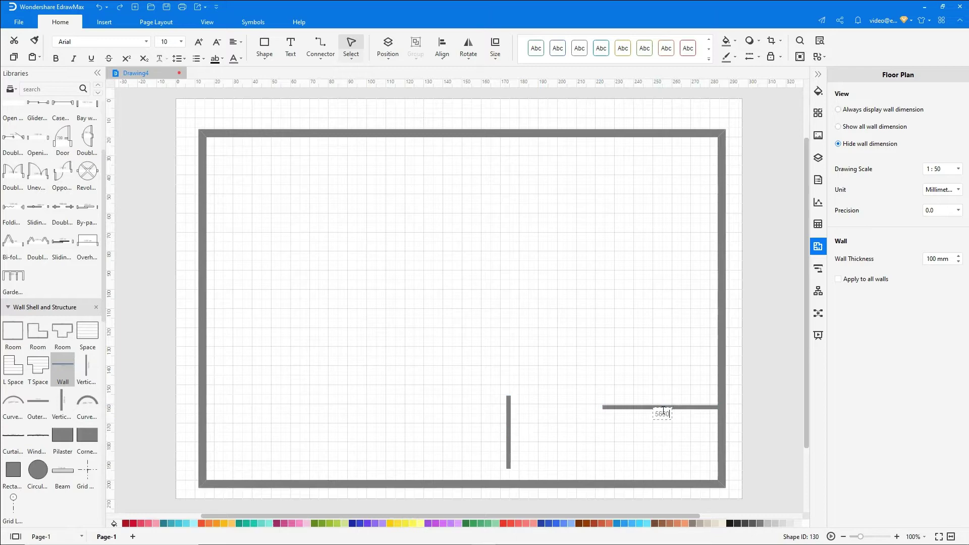
key(Return)
drag(509, 427, 510, 438)
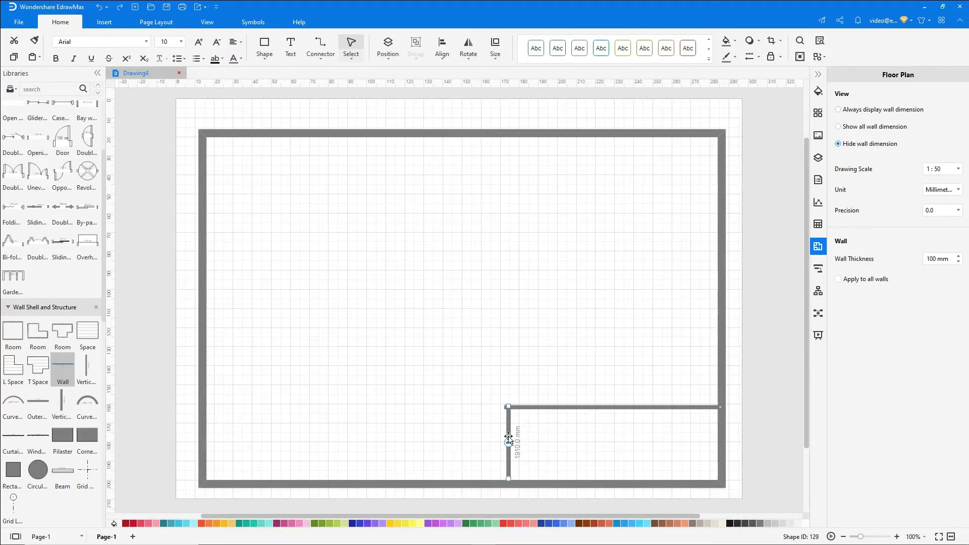
click(498, 445)
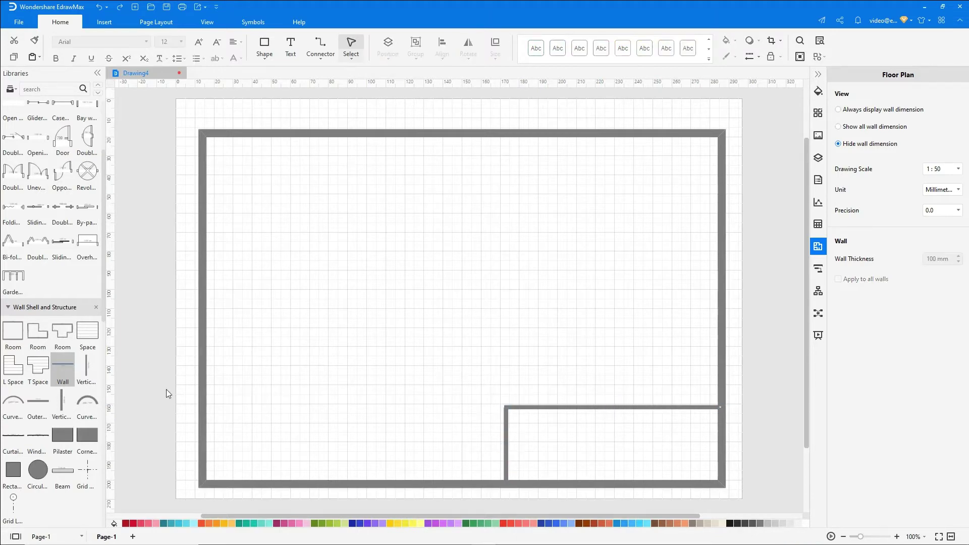
Build lower-left compartments from horizontal and vertical walls plus small stall dividers.
drag(166, 389, 279, 409)
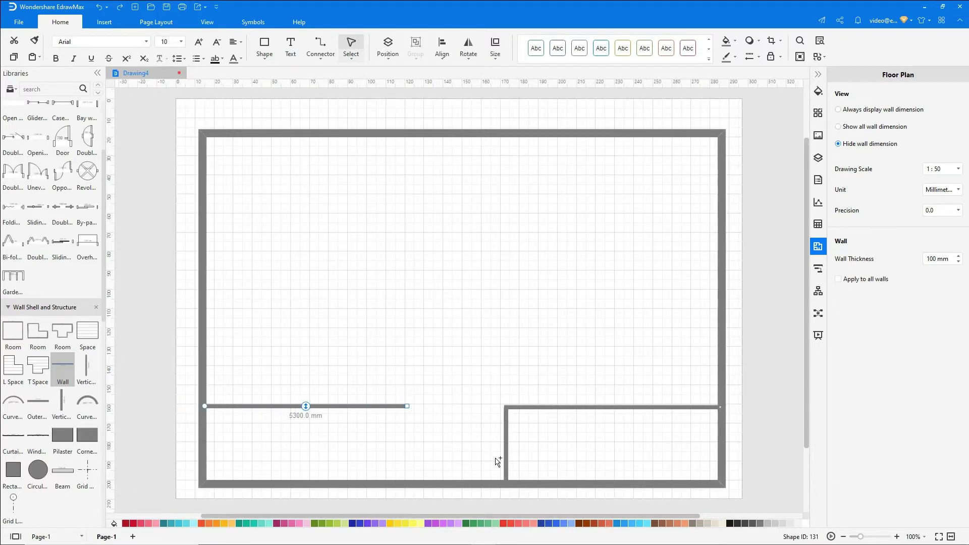
mouse_move(497, 461)
mouse_down()
mouse_move(408, 451)
mouse_move(455, 449)
mouse_up()
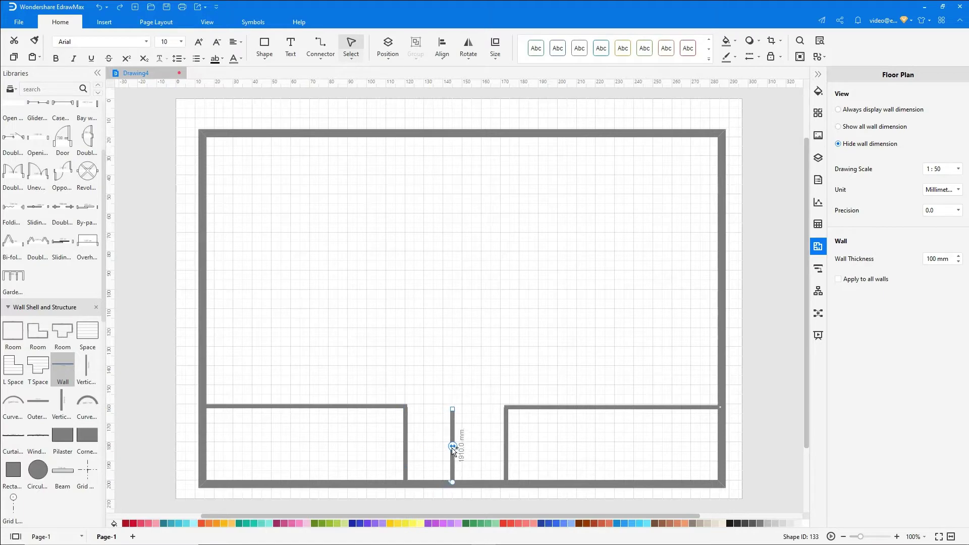
drag(65, 374, 276, 440)
drag(454, 447, 352, 446)
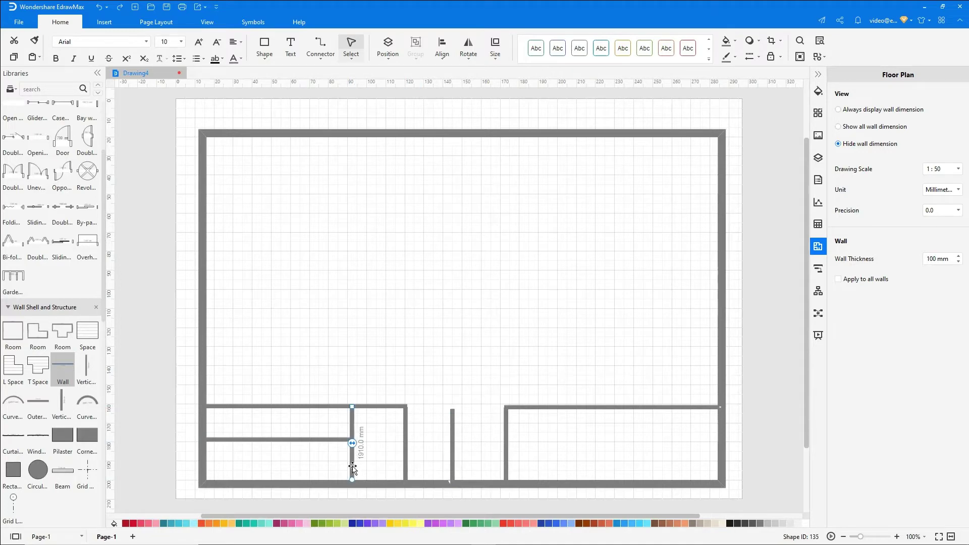
drag(72, 374, 277, 459)
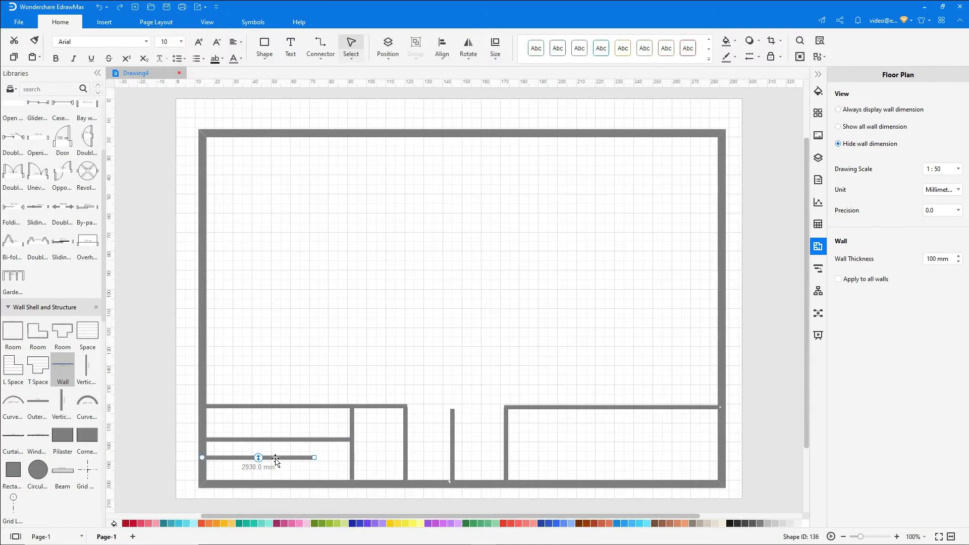
mouse_move(87, 372)
mouse_down()
mouse_move(318, 446)
mouse_move(318, 474)
mouse_move(273, 470)
mouse_up()
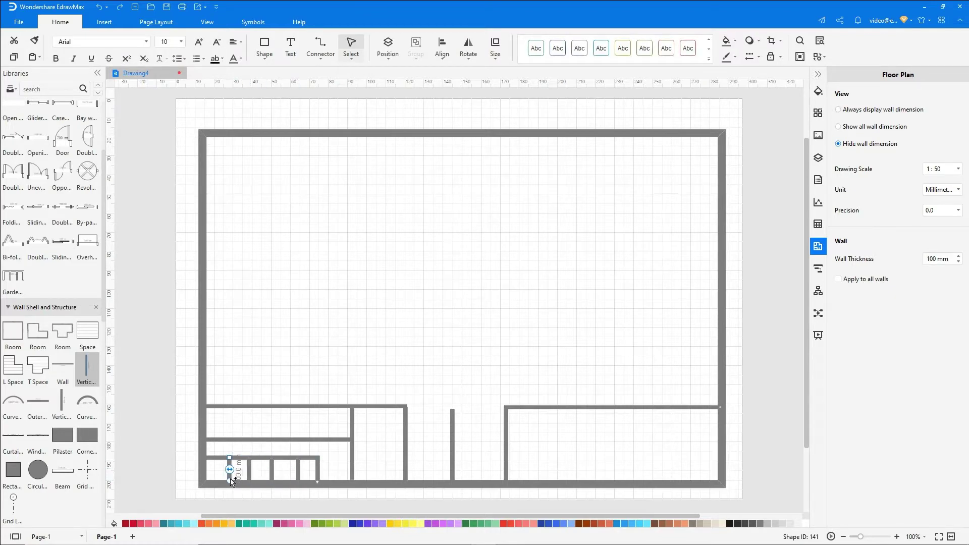
Distribute the lower-left stall dividers horizontally and duplicate the row upward.
drag(258, 463, 329, 492)
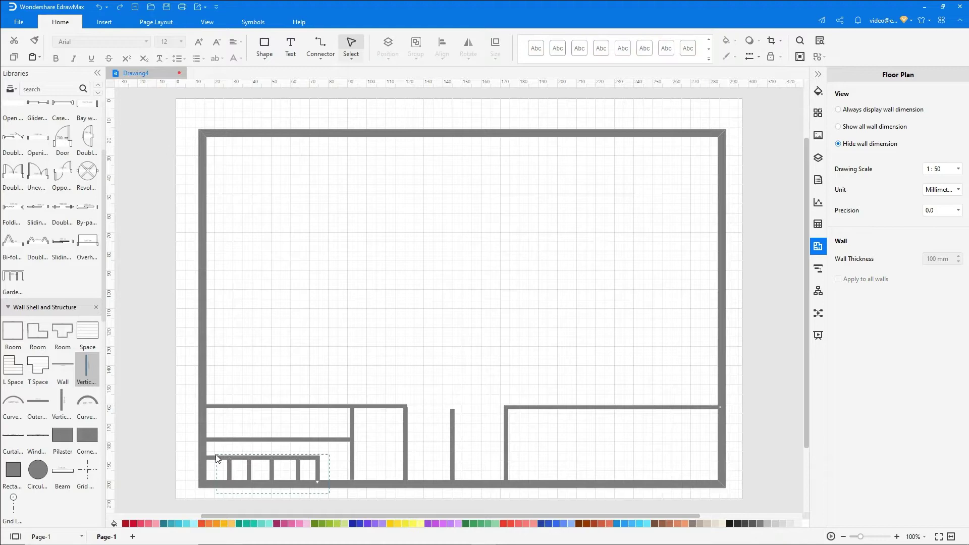
drag(216, 458, 218, 458)
click(442, 53)
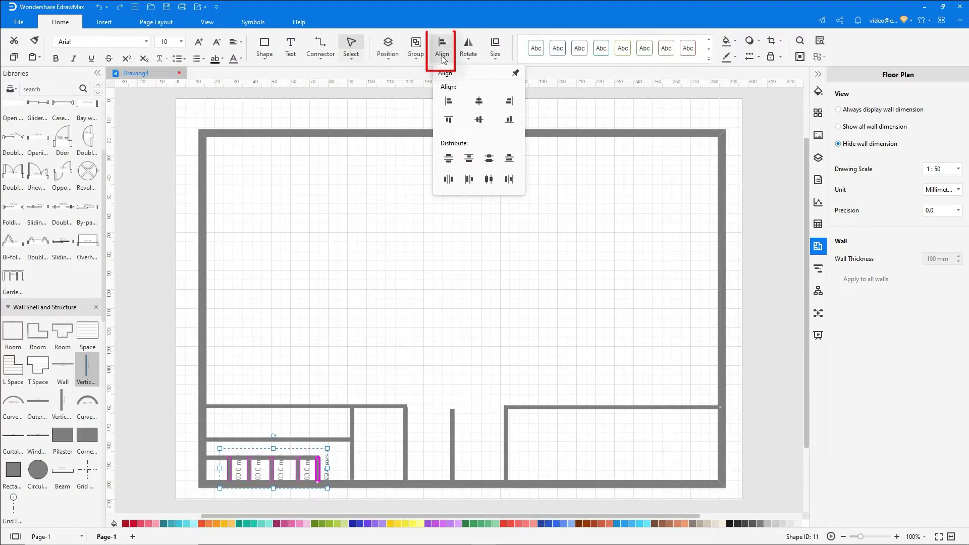
click(470, 179)
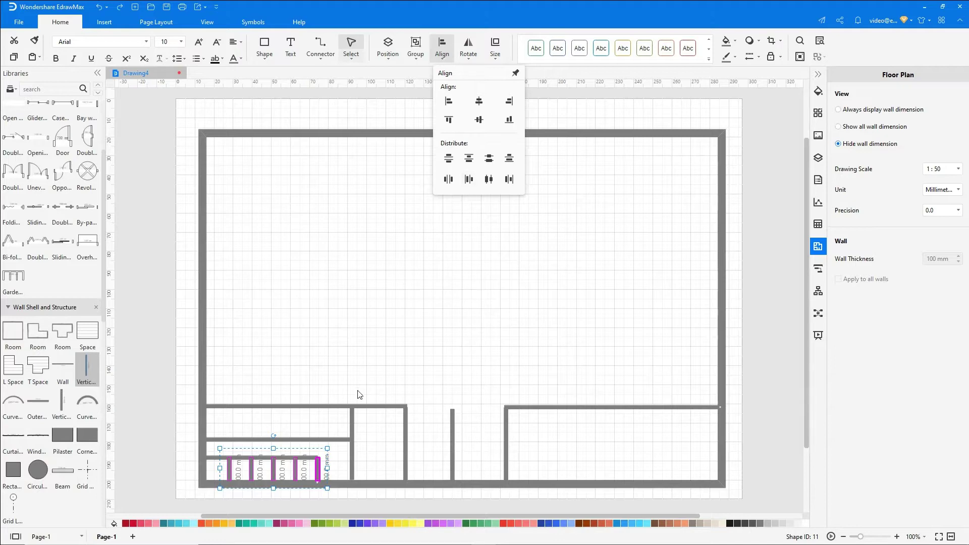
click(318, 500)
mouse_move(203, 449)
mouse_down()
mouse_move(220, 461)
mouse_move(221, 419)
mouse_up()
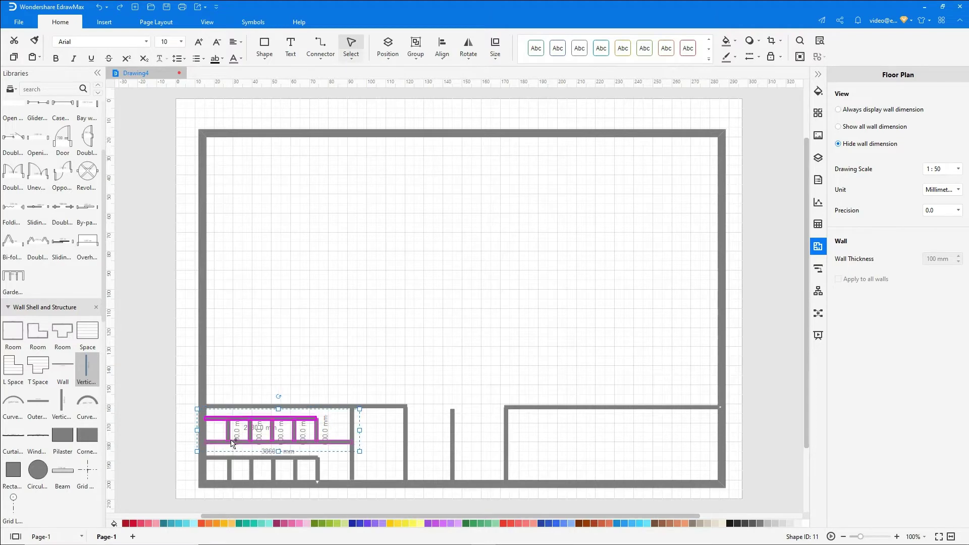
scroll(265, 424, down, 1)
mouse_move(87, 369)
mouse_down()
mouse_move(283, 221)
mouse_move(309, 167)
mouse_up()
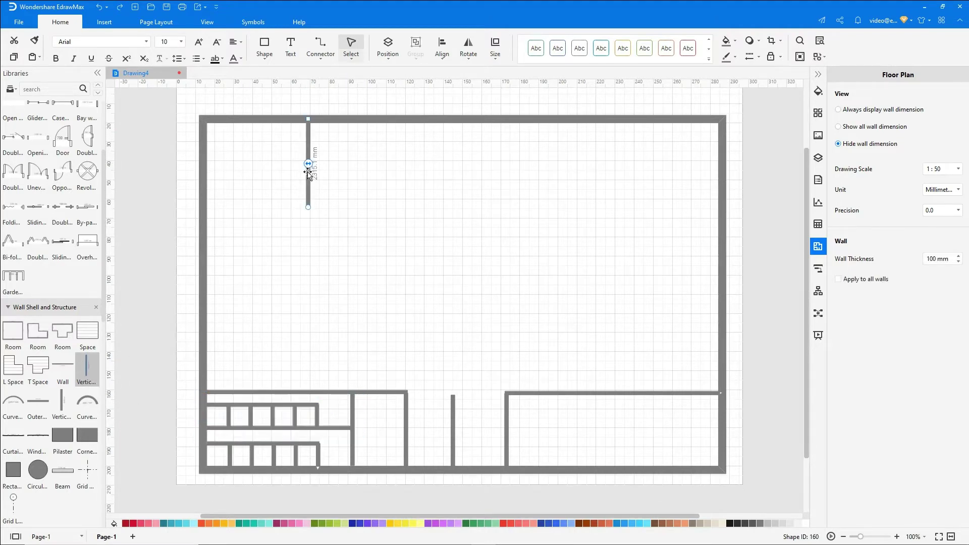
Shorten the top vertical wall and align the four top partition walls.
mouse_move(308, 205)
mouse_down()
mouse_move(309, 180)
mouse_move(409, 167)
mouse_move(614, 178)
mouse_up()
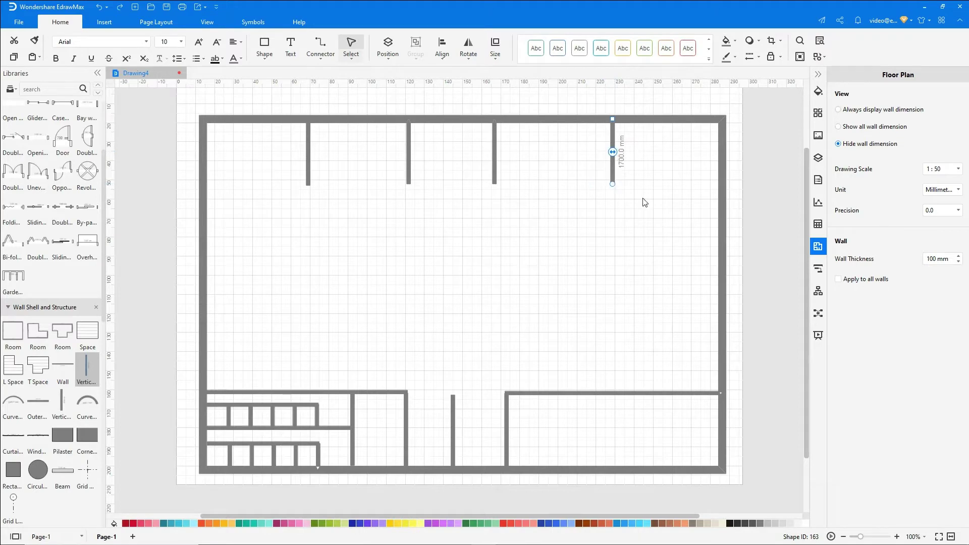
key(ctrl+a)
click(441, 47)
click(449, 117)
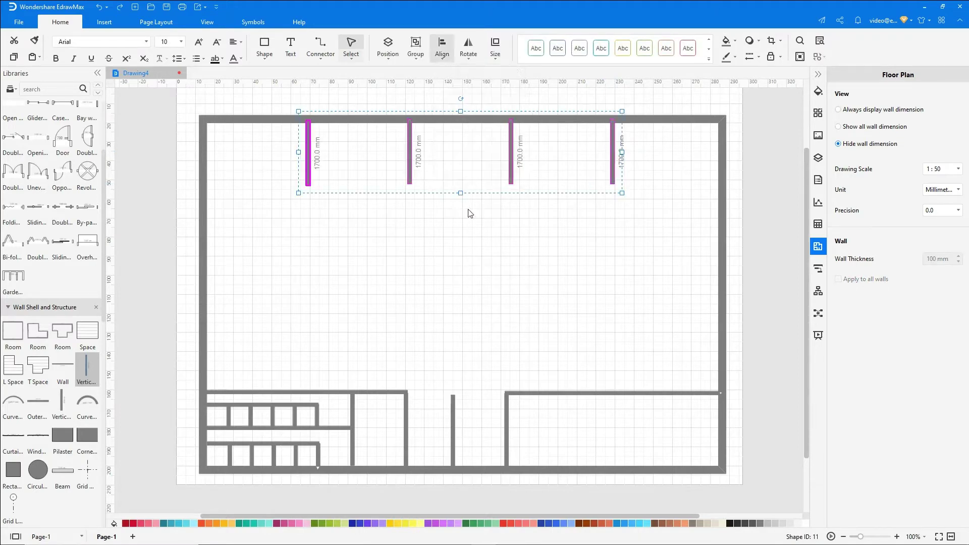
Set a short horizontal wall under the first partition and copy it under the others.
click(470, 212)
drag(94, 371, 313, 203)
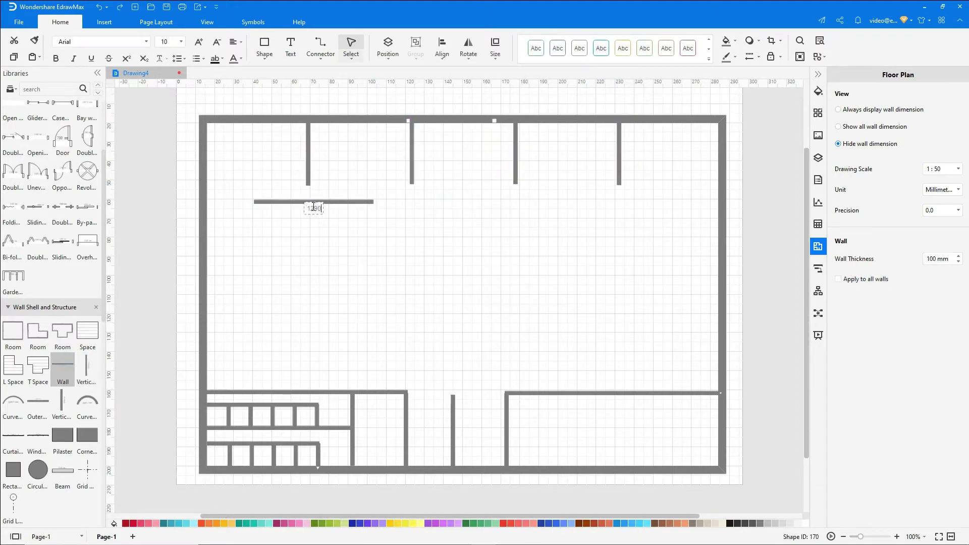
mouse_move(255, 201)
mouse_down()
mouse_move(326, 202)
mouse_move(307, 188)
mouse_move(620, 188)
mouse_up()
click(301, 193)
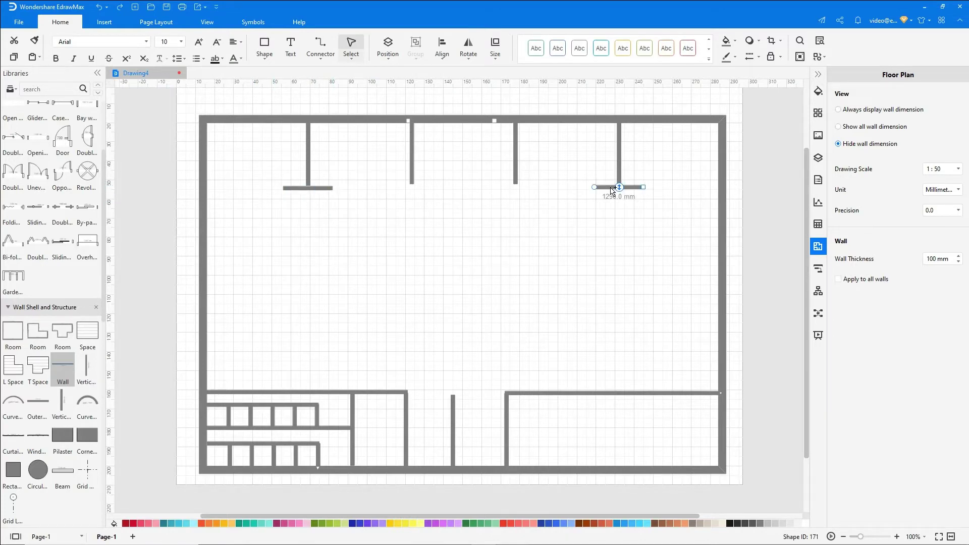
drag(612, 190, 398, 189)
Add a 600 mm wall at the third partition's base and a stub off the left wall.
click(411, 166)
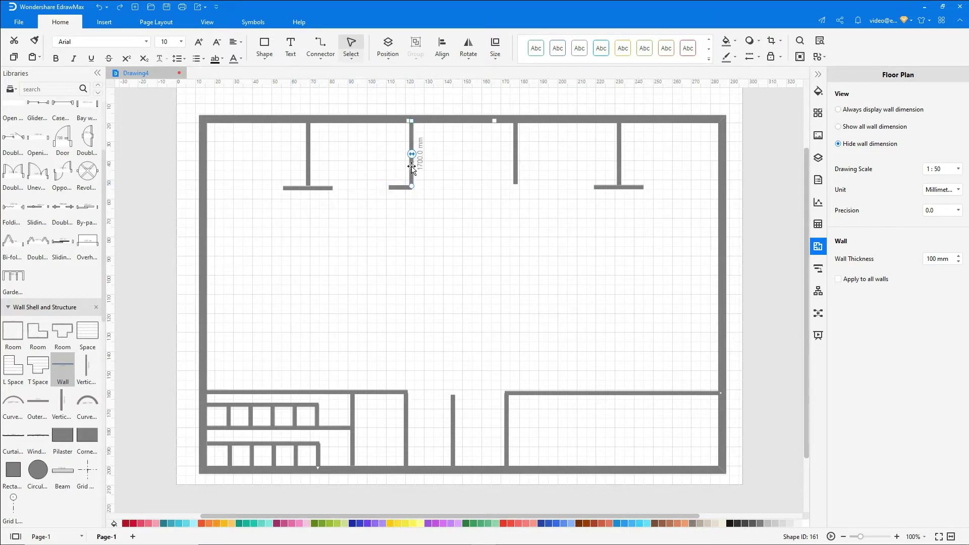
click(399, 188)
drag(402, 189, 523, 189)
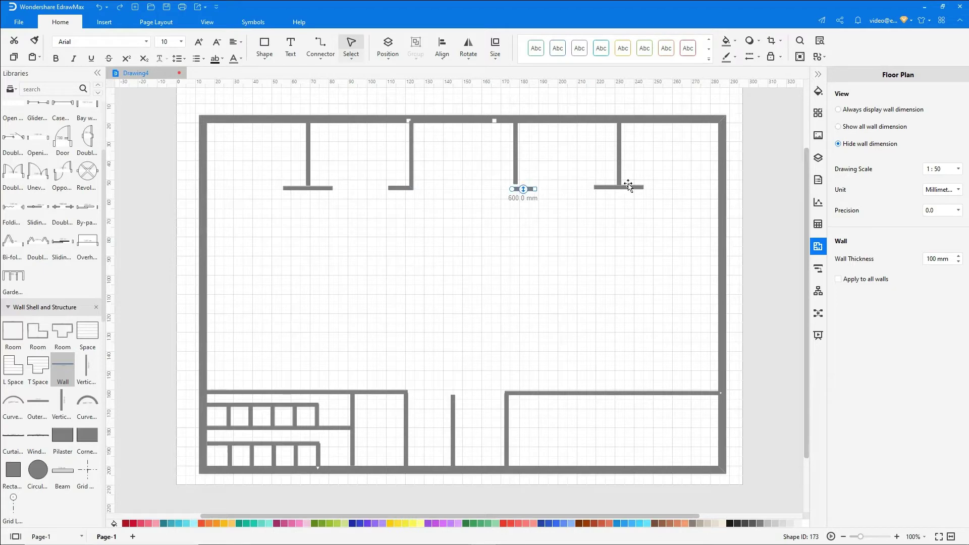
click(518, 174)
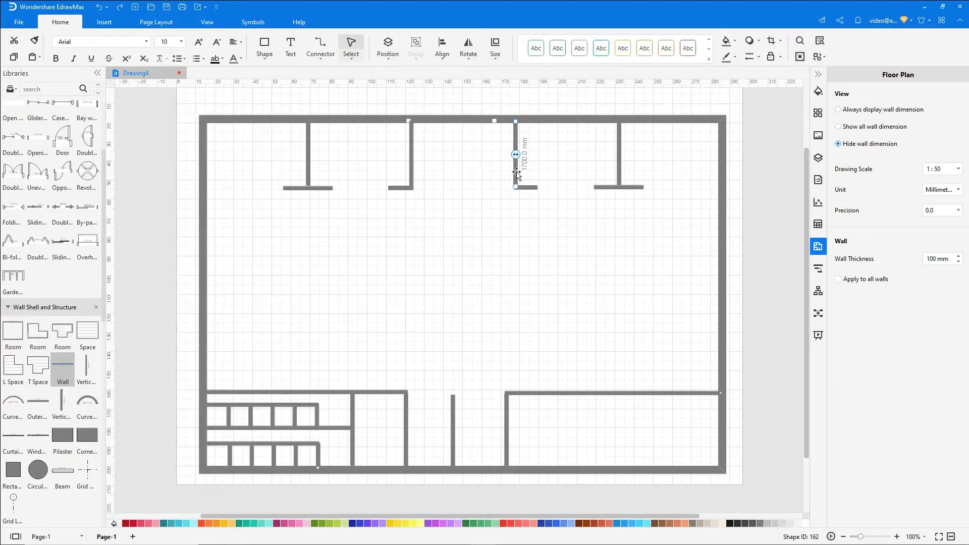
click(528, 180)
mouse_move(528, 185)
mouse_down()
mouse_move(217, 187)
mouse_move(706, 187)
mouse_up()
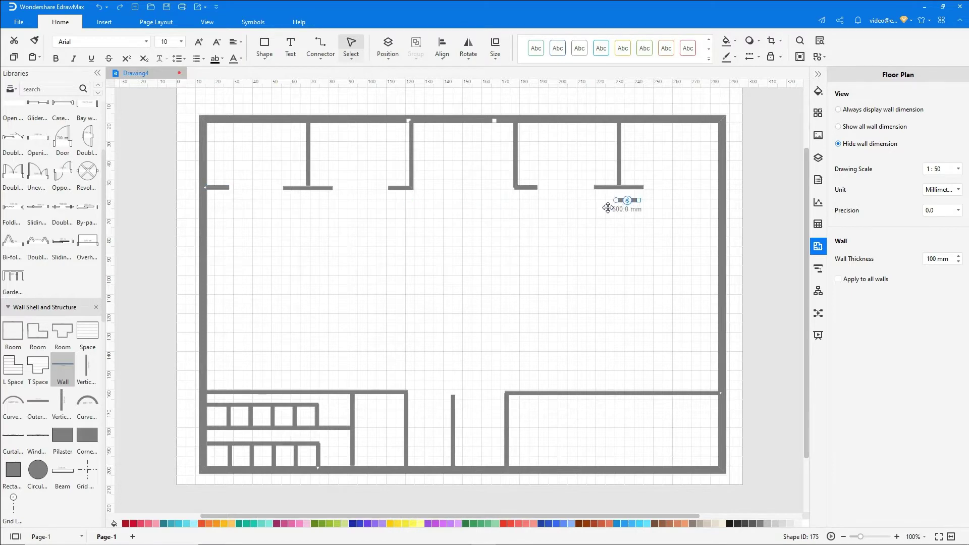
Enclose a left-side room with a flush horizontal wall and a resized vertical wall.
drag(73, 375, 265, 216)
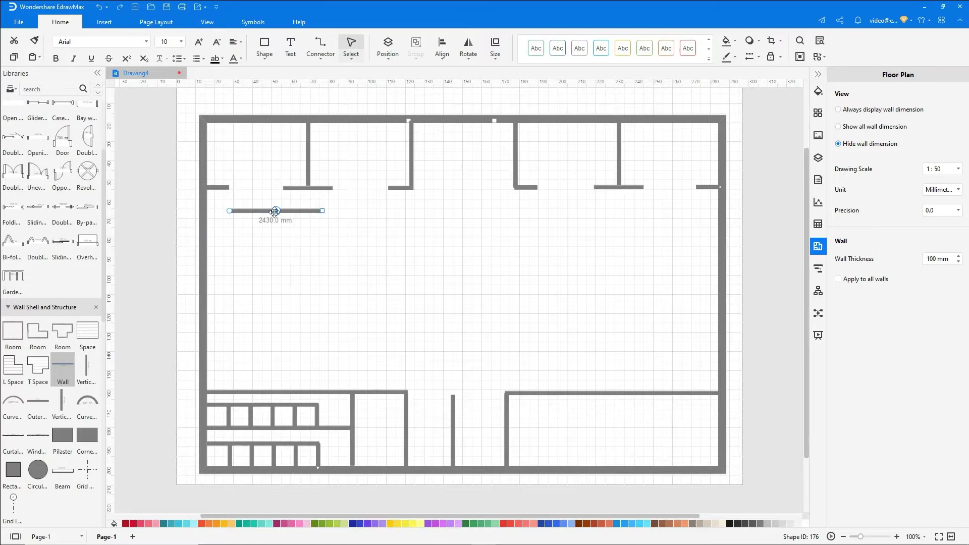
drag(288, 212, 274, 212)
drag(89, 370, 299, 274)
double_click(302, 280)
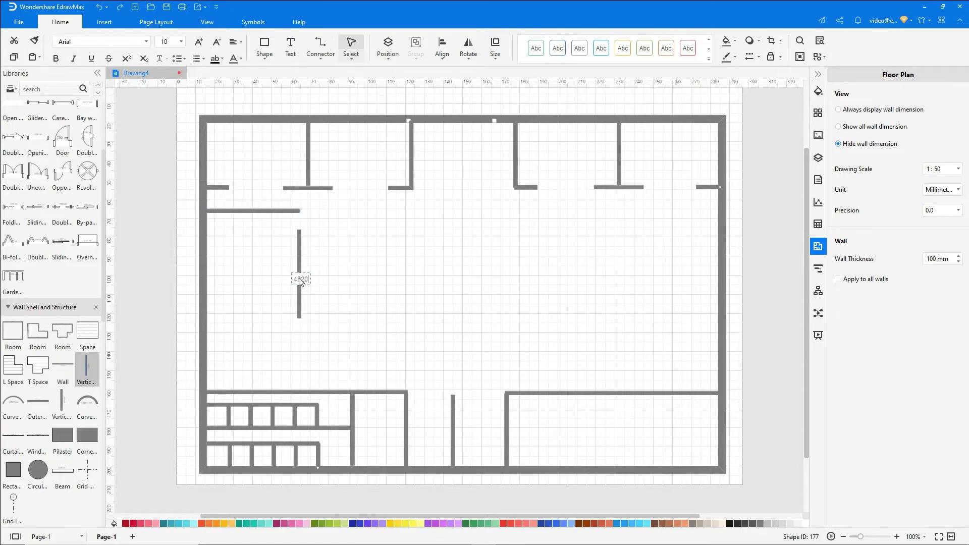
text(4800)
key(Return)
key(Up)
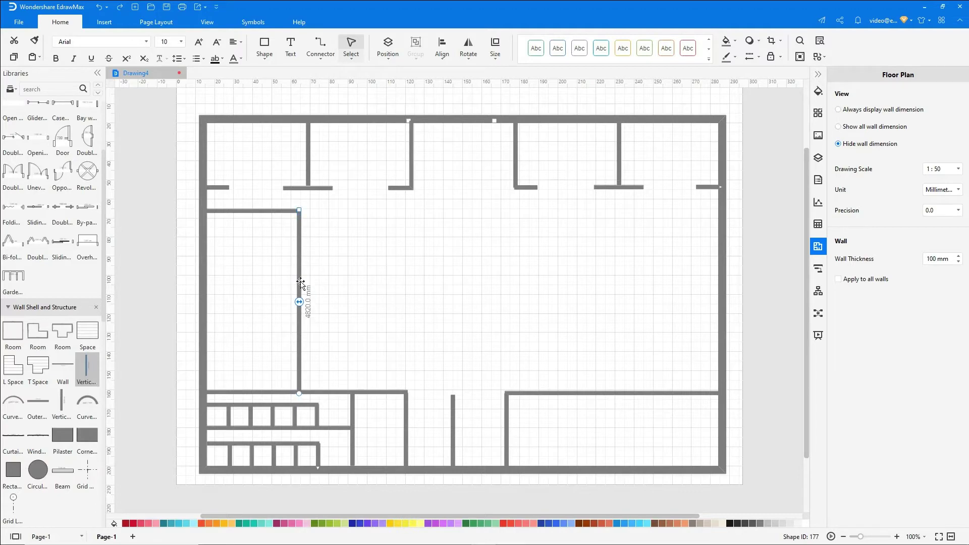
Add a second divider in the left strip and a long freestanding dining-area wall.
click(250, 212)
drag(250, 212, 249, 334)
mouse_move(89, 366)
mouse_down()
mouse_move(348, 295)
mouse_move(558, 307)
mouse_up()
click(379, 297)
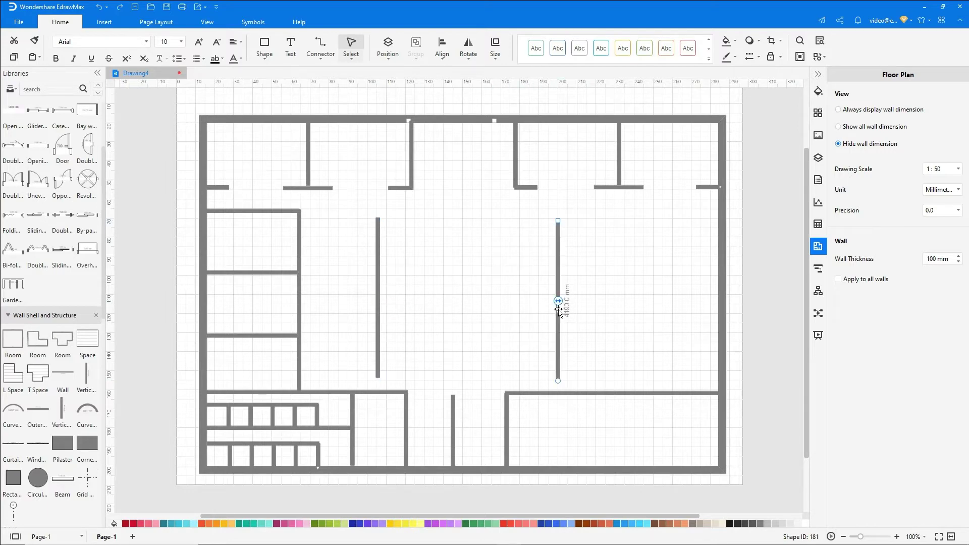
Put a double door in the top wall and a horizontally flipped single door on a left room.
drag(13, 182, 457, 122)
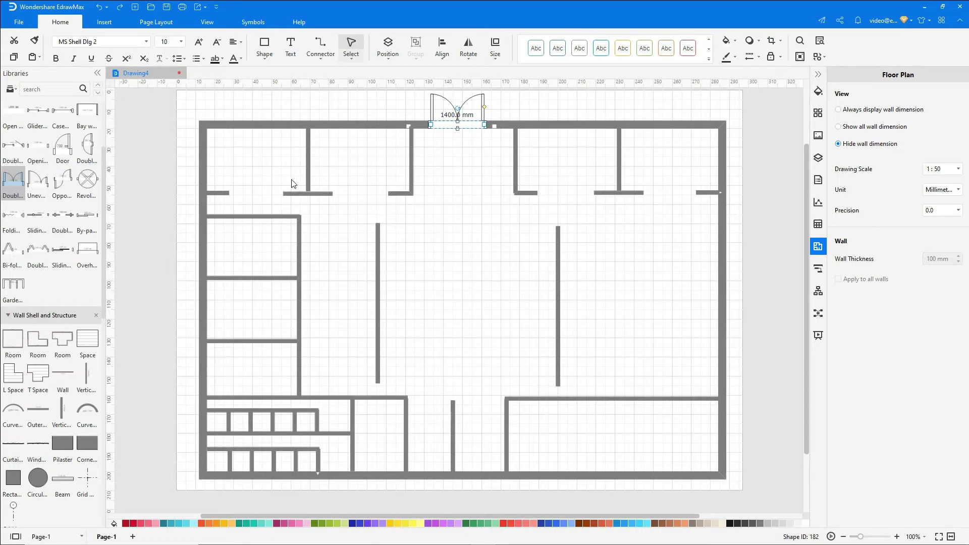
drag(62, 145, 333, 233)
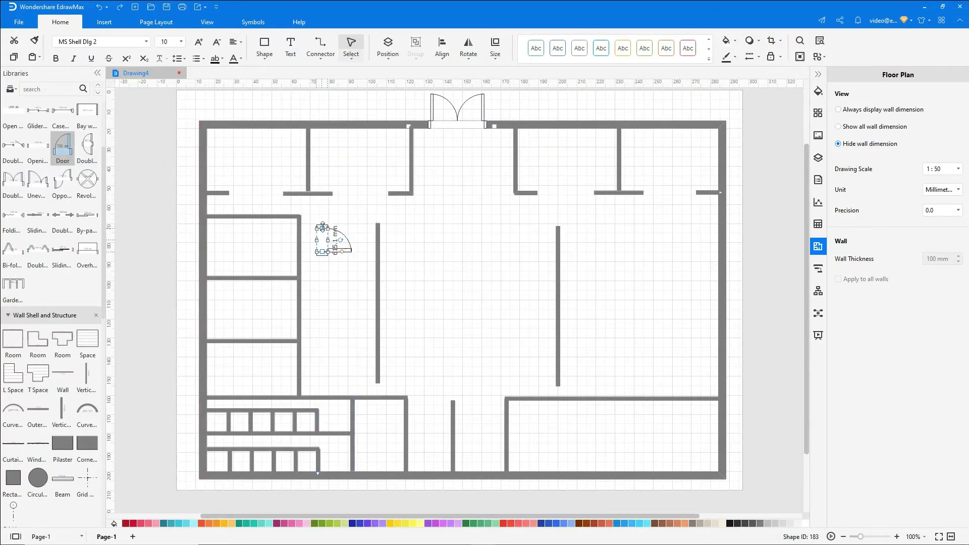
mouse_move(333, 235)
mouse_down()
mouse_move(309, 247)
mouse_move(307, 370)
mouse_move(400, 435)
mouse_move(346, 424)
mouse_move(346, 444)
mouse_up()
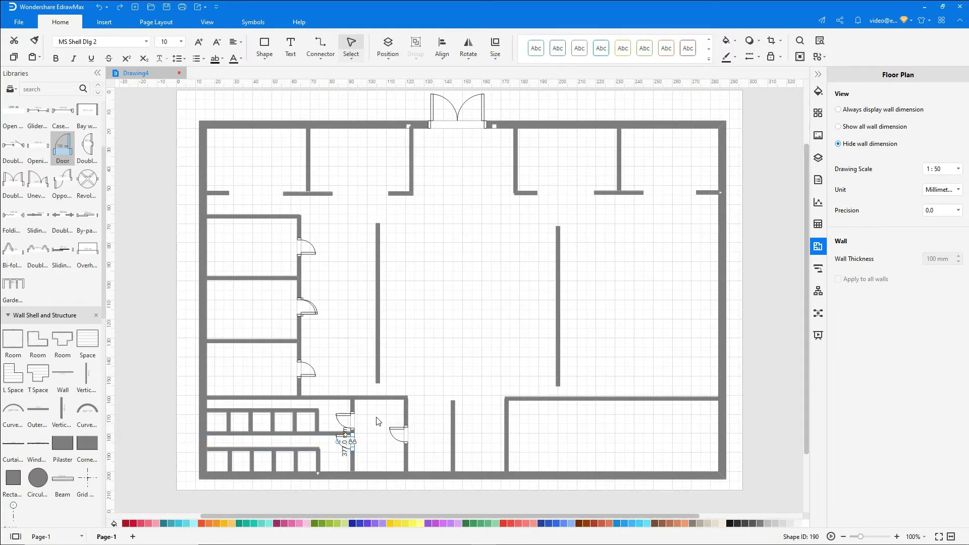
click(468, 47)
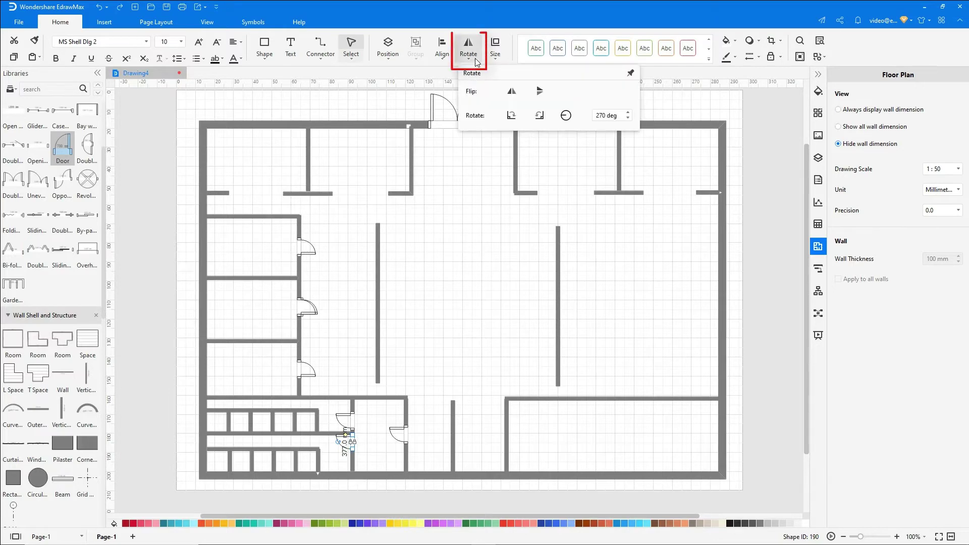
click(540, 91)
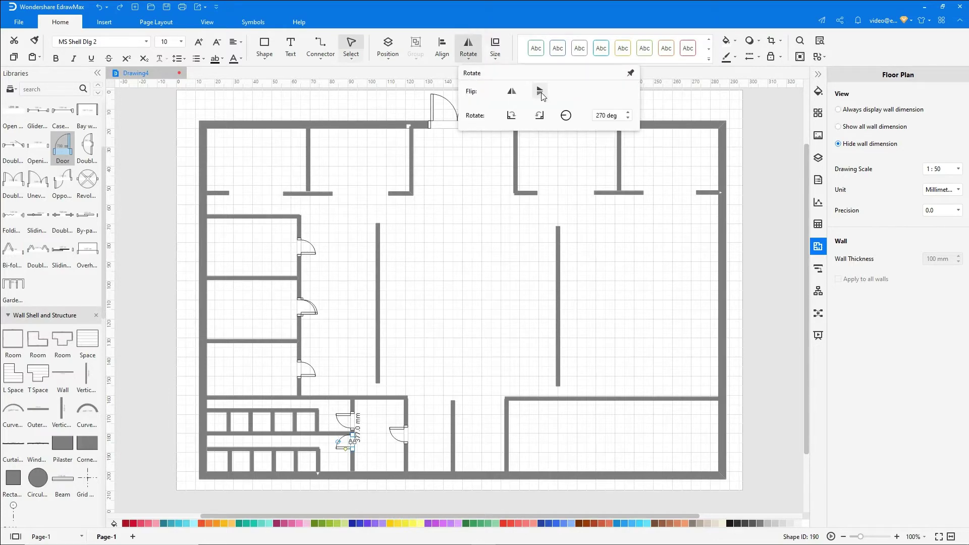
click(350, 446)
drag(351, 445, 349, 448)
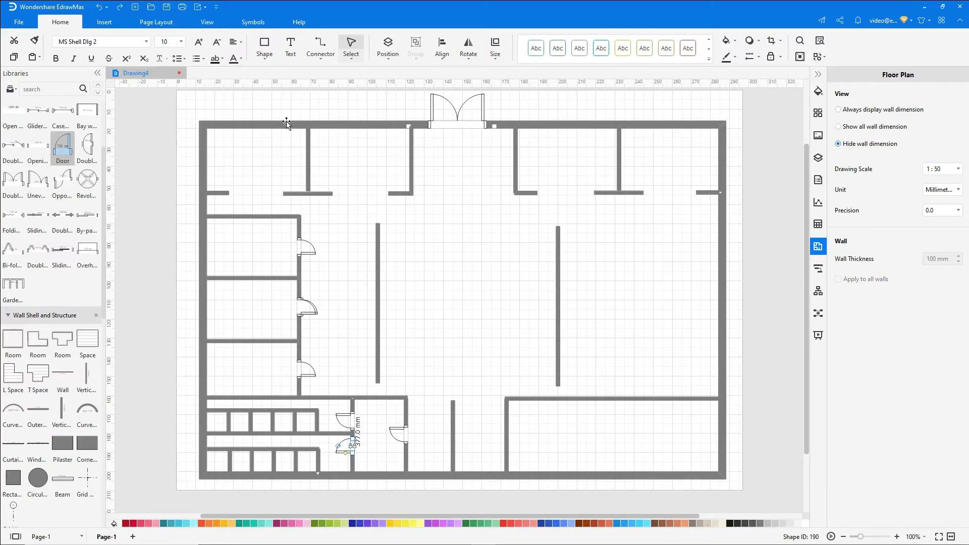
Draw short straight window lines in the top-left partition gap and review their line style.
click(264, 53)
click(285, 108)
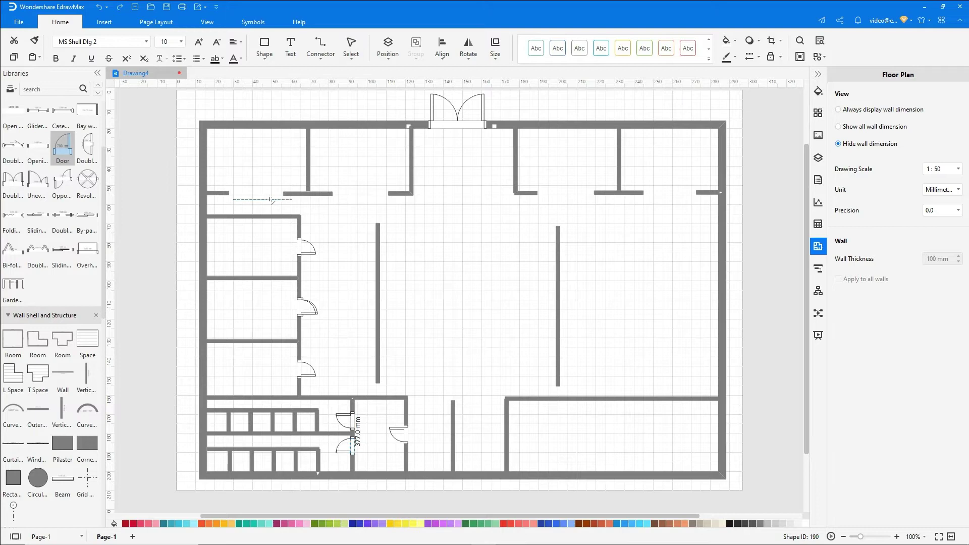
drag(271, 201, 277, 200)
click(758, 58)
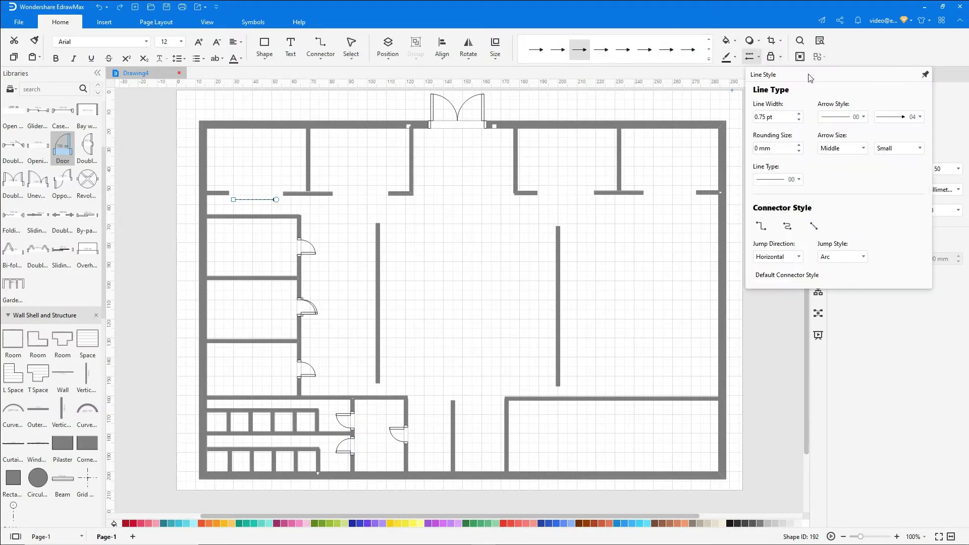
click(919, 116)
click(919, 117)
click(356, 232)
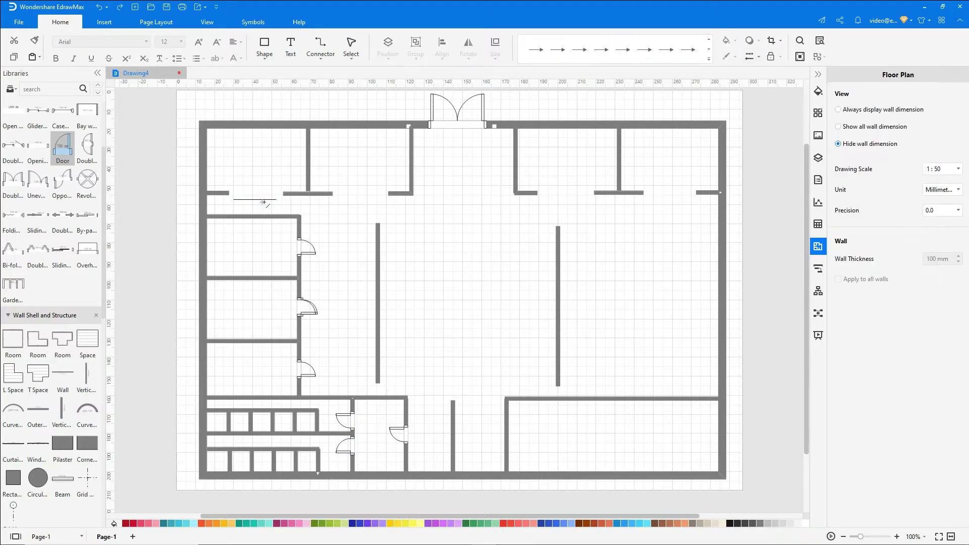
drag(239, 203, 280, 203)
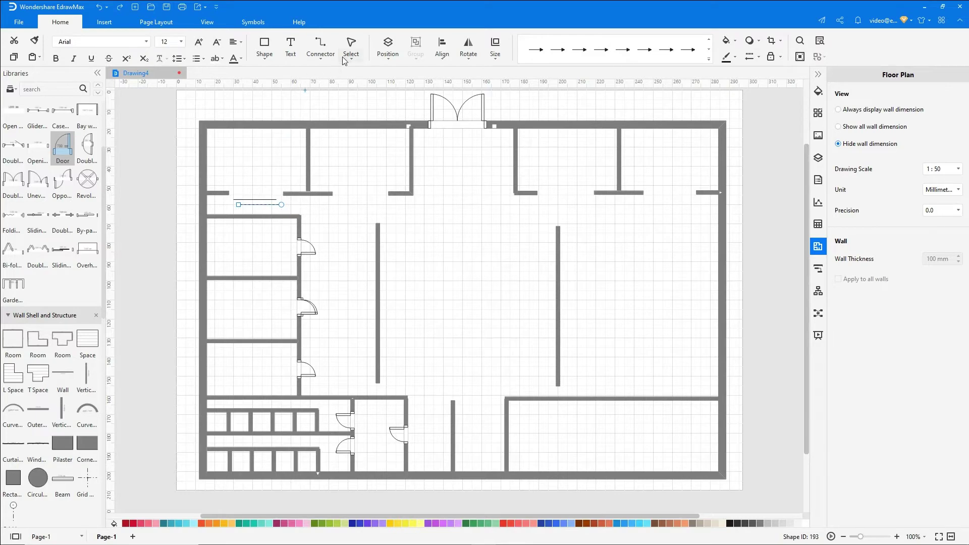
click(350, 46)
click(286, 213)
Copy the window lines to the next partition gap and into the far-right upper wall.
click(230, 198)
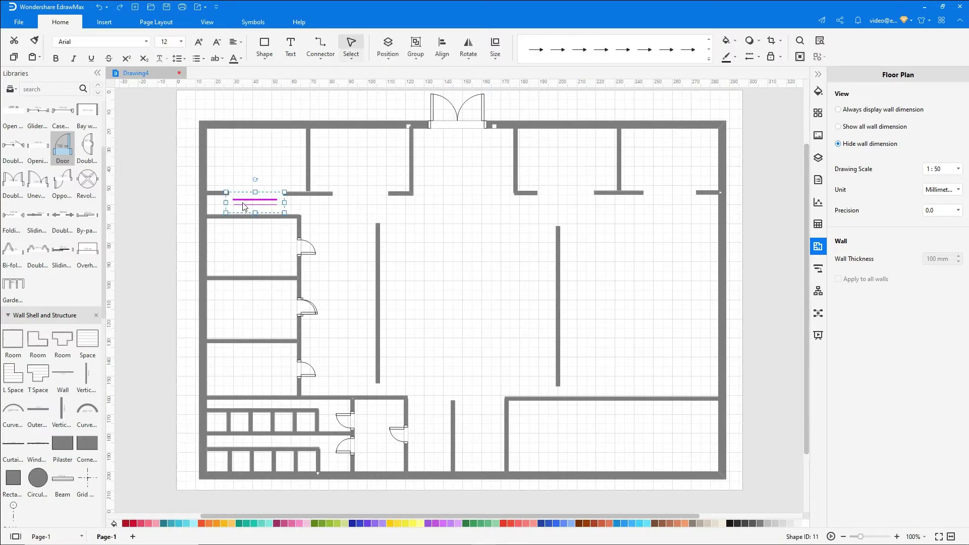
ctrl+drag(244, 203, 348, 205)
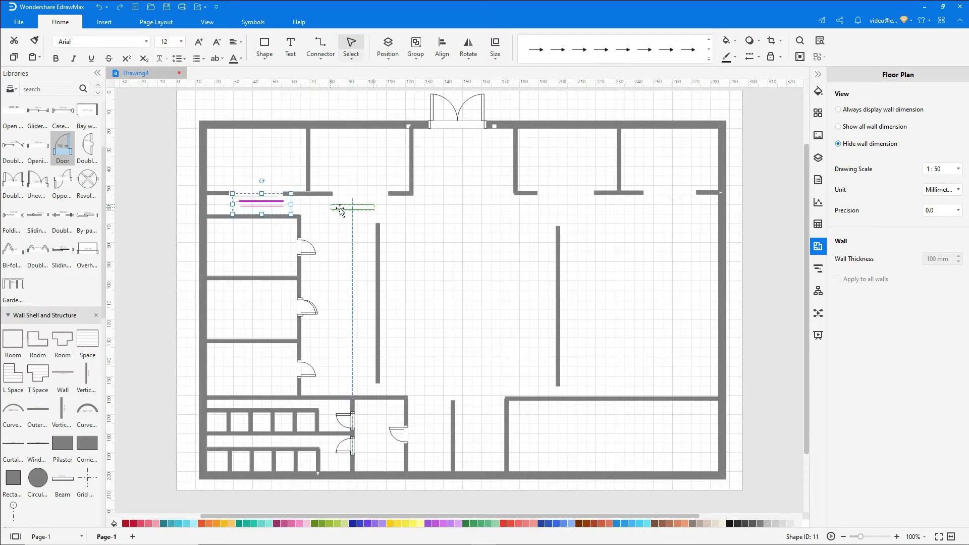
key(Right)
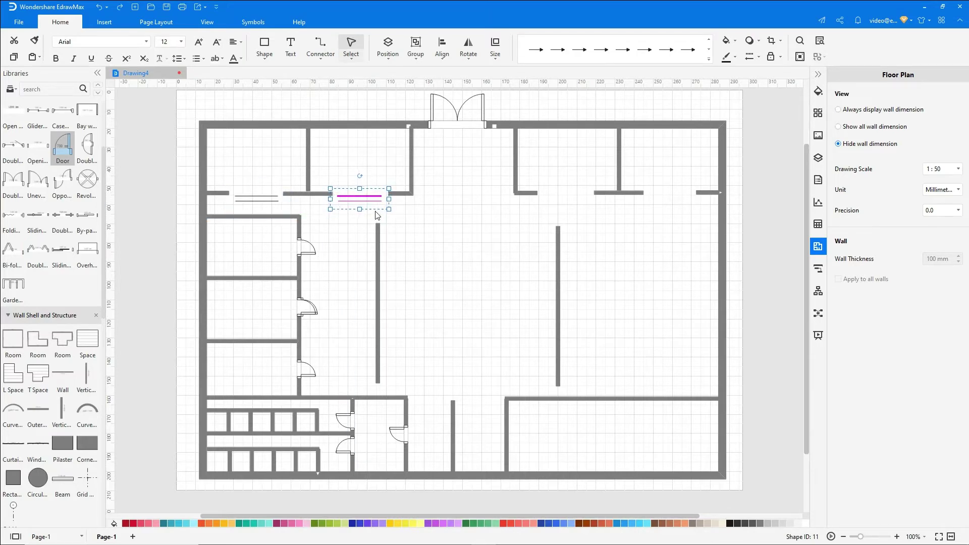
ctrl+drag(364, 199, 681, 206)
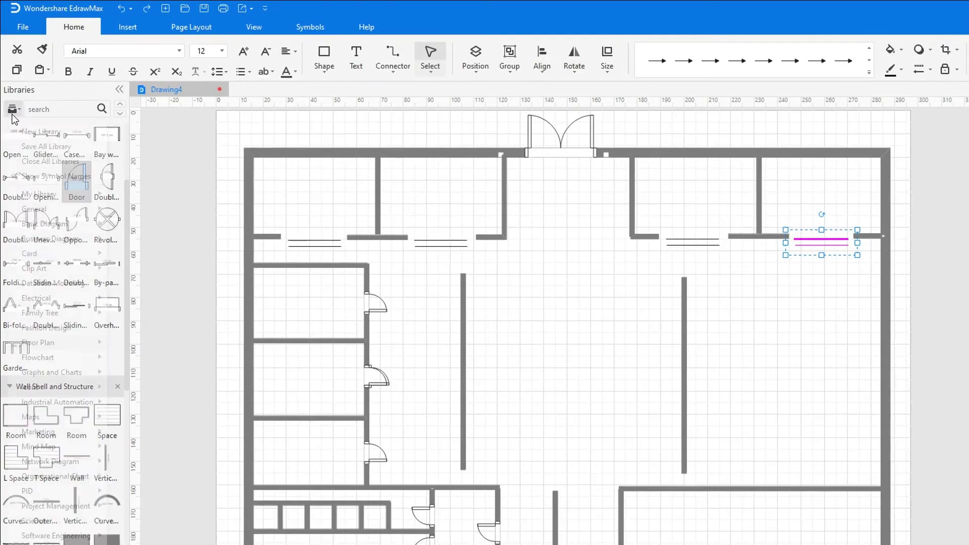
From the Bathroom library, place a double sink in the corridor and toilets in the stalls.
click(10, 89)
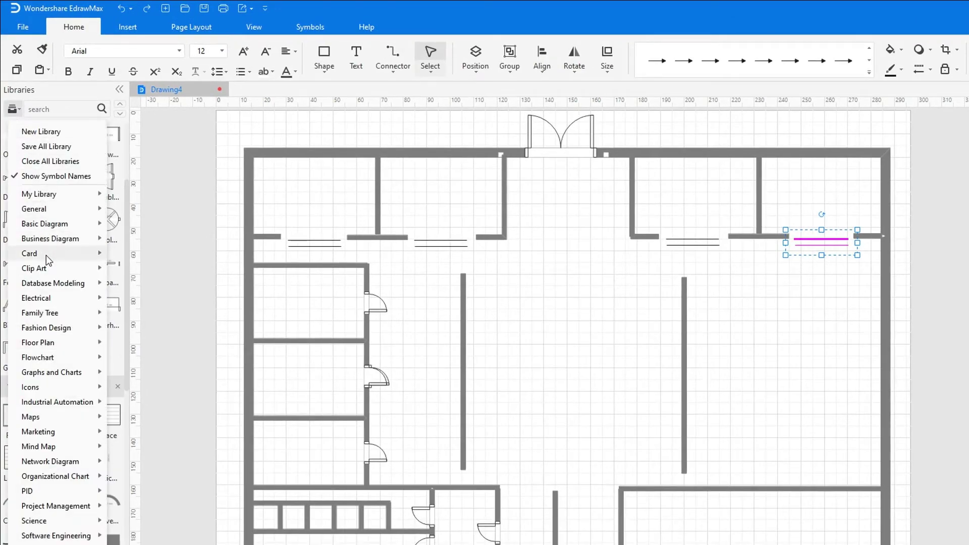
mouse_move(37, 343)
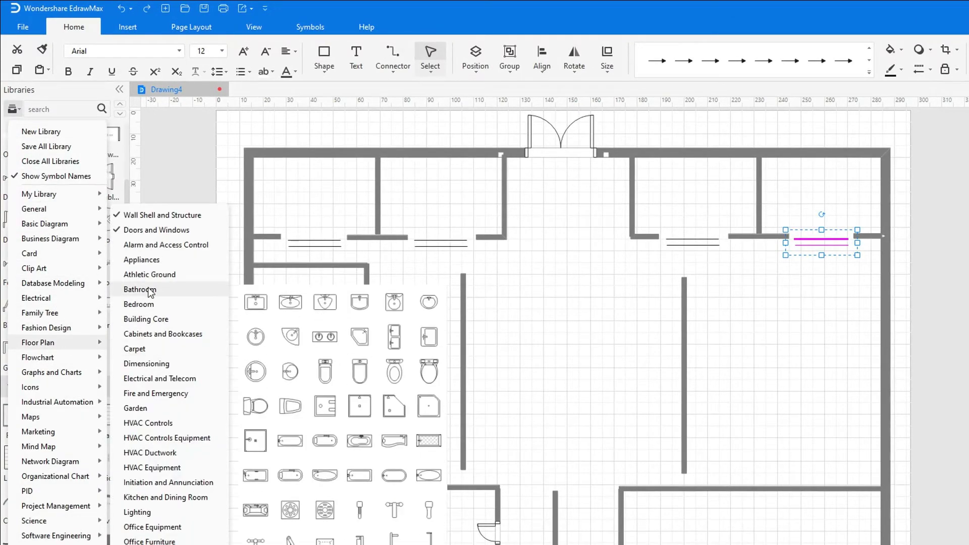
click(139, 290)
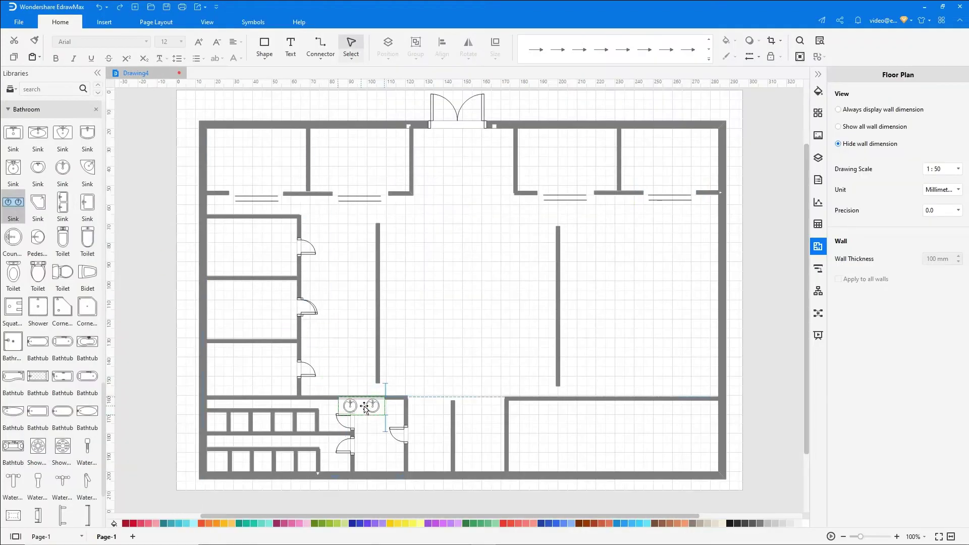
mouse_move(13, 202)
mouse_down()
mouse_move(377, 412)
mouse_move(393, 409)
mouse_move(396, 468)
mouse_up()
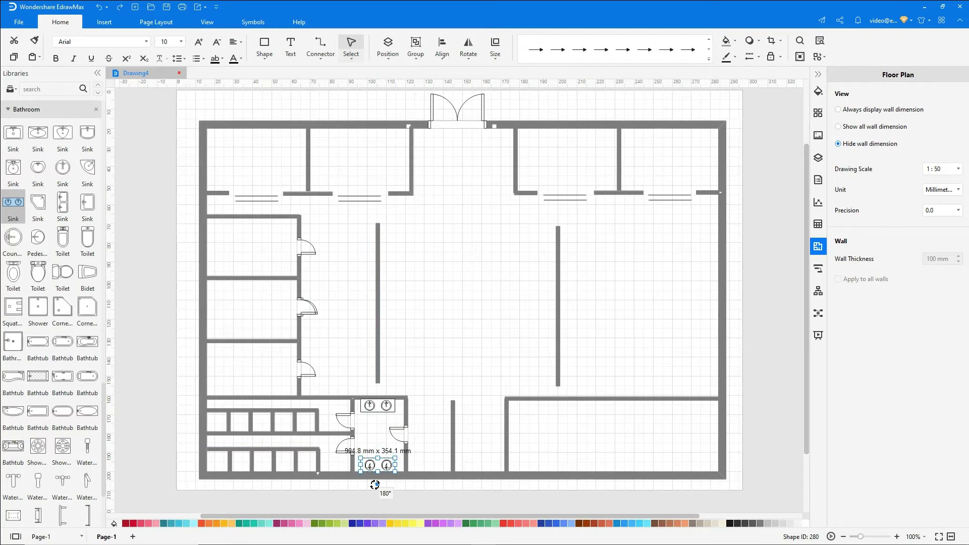
mouse_move(62, 239)
mouse_down()
mouse_move(408, 342)
mouse_move(218, 463)
mouse_move(306, 462)
mouse_move(305, 422)
mouse_move(217, 423)
mouse_up()
From Tables and Chairs, place curved sofa sets in the top-left and far-right top rooms.
click(12, 89)
mouse_move(32, 279)
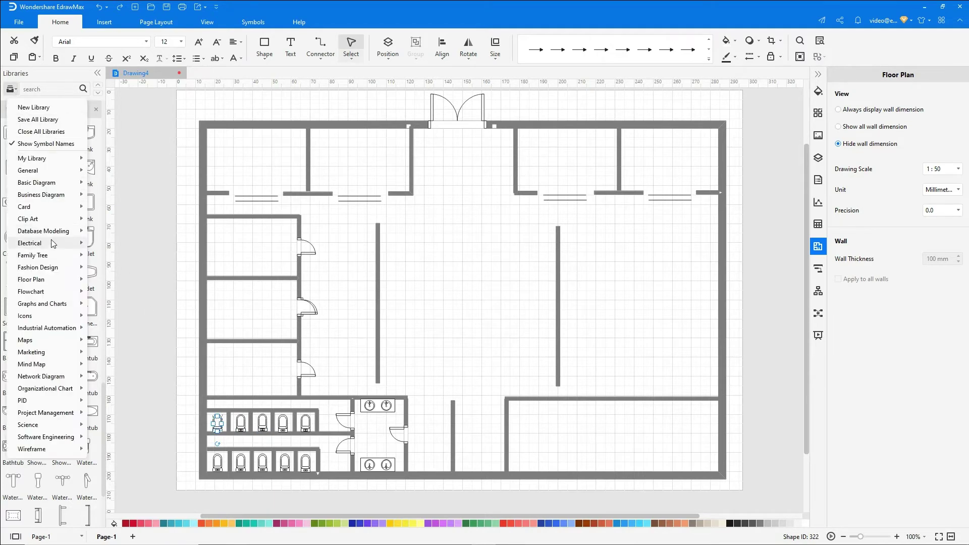
click(123, 503)
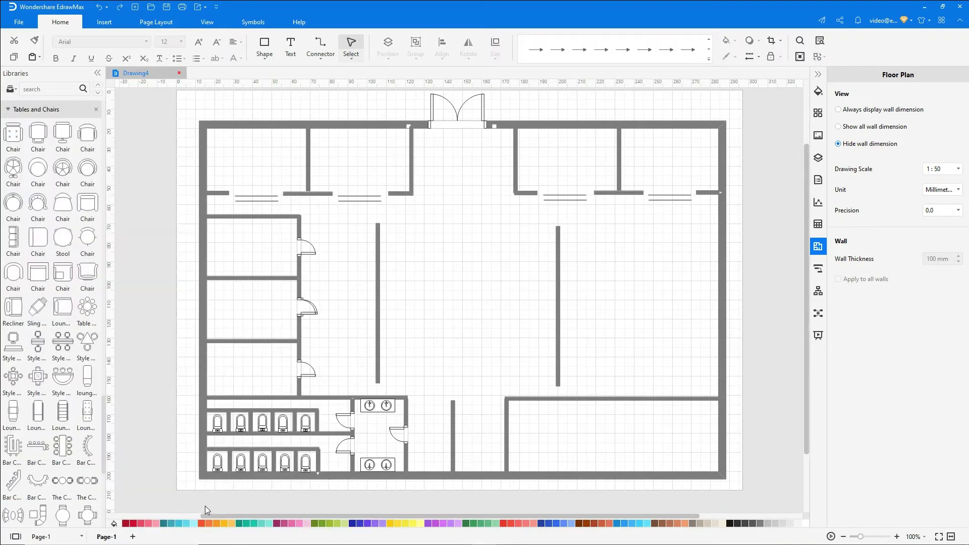
mouse_move(13, 515)
mouse_down()
mouse_move(252, 160)
mouse_move(284, 183)
mouse_move(665, 161)
mouse_up()
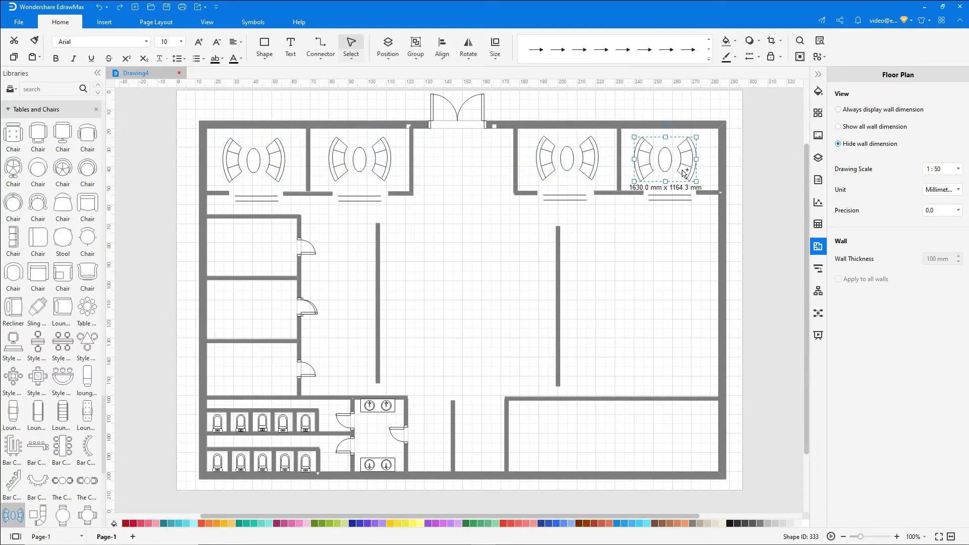
drag(13, 341, 508, 156)
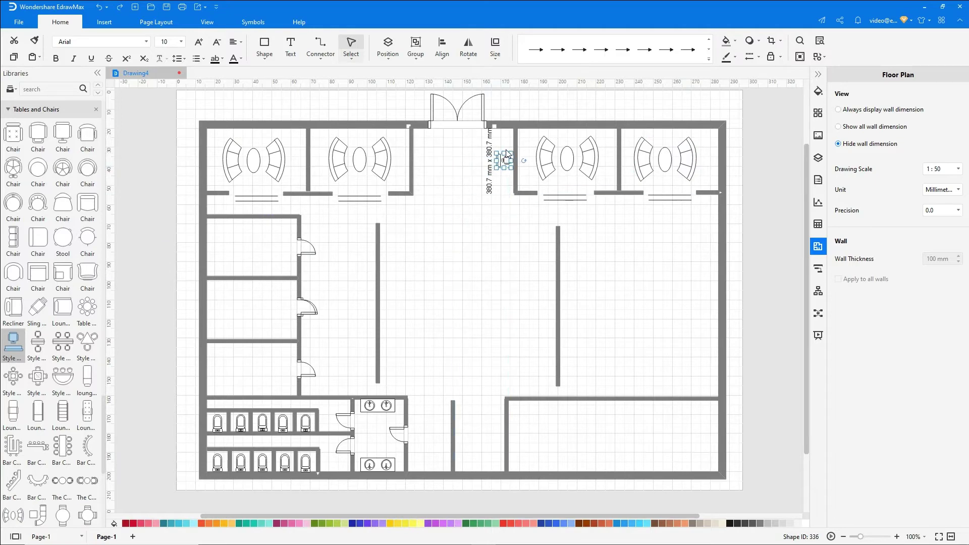
scroll(46, 303, down, 5)
mouse_move(38, 517)
mouse_down()
mouse_move(464, 226)
mouse_move(486, 161)
mouse_up()
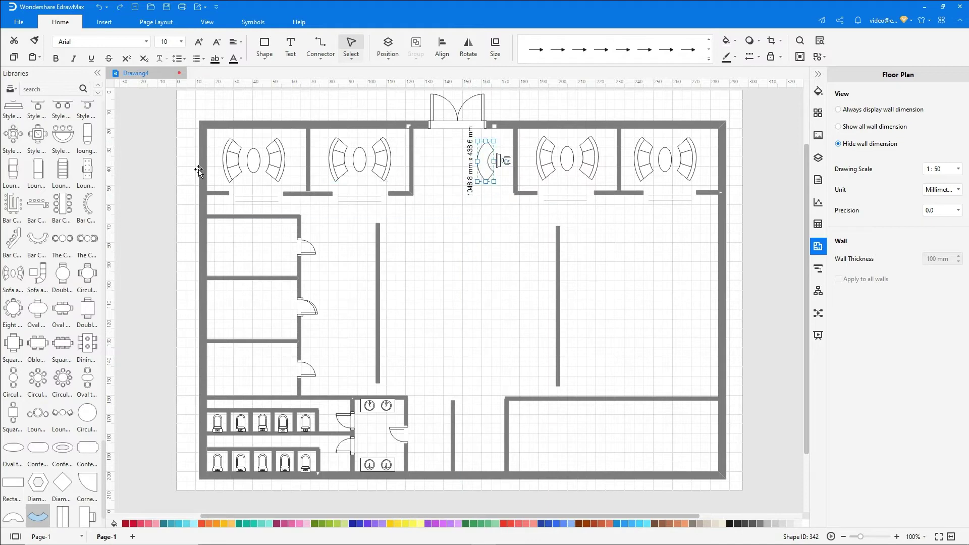
scroll(46, 227, up, 3)
scroll(88, 193, up, 2)
mouse_move(88, 220)
mouse_down()
mouse_move(436, 254)
mouse_move(425, 161)
mouse_up()
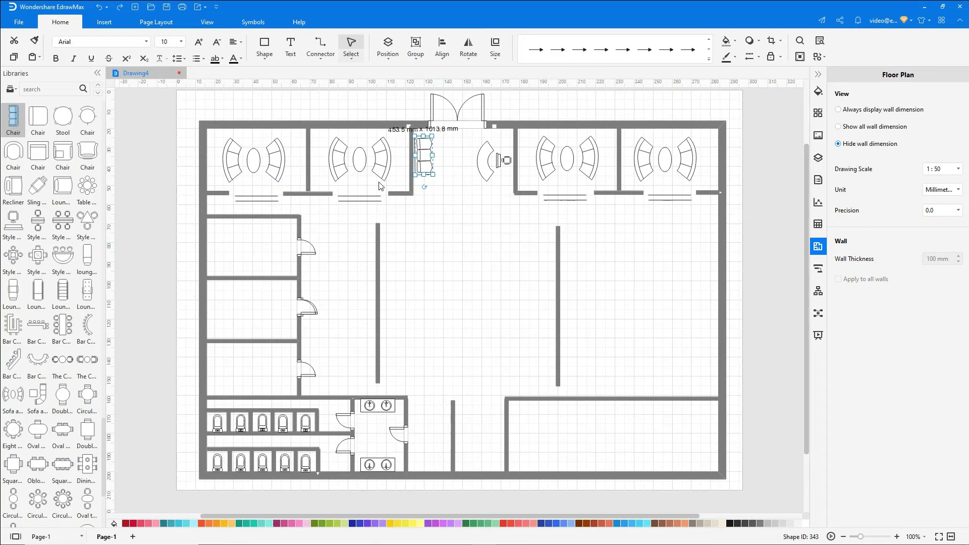
Add an oval table to a left room and round tables with chairs across the hall.
mouse_move(62, 432)
mouse_down()
mouse_move(251, 248)
mouse_move(246, 368)
mouse_up()
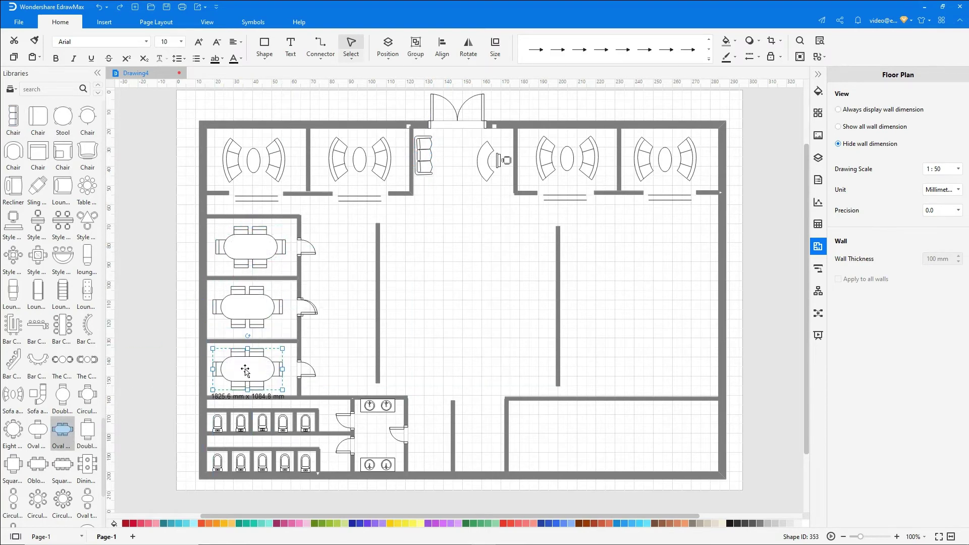
mouse_move(87, 393)
mouse_down()
mouse_move(351, 249)
mouse_move(351, 351)
mouse_move(406, 351)
mouse_move(407, 249)
mouse_move(532, 249)
mouse_move(532, 351)
mouse_move(589, 351)
mouse_move(588, 249)
mouse_up()
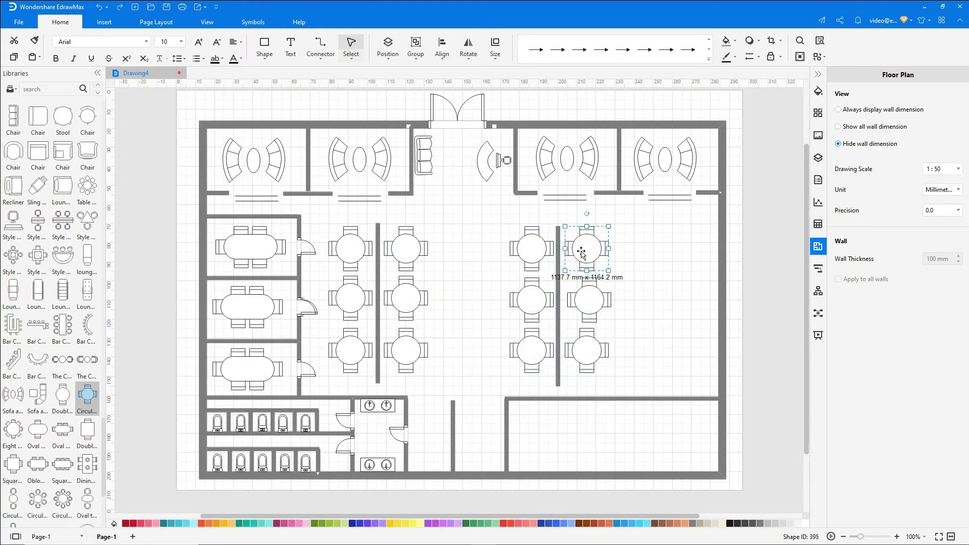
mouse_move(62, 360)
mouse_down()
mouse_move(676, 362)
mouse_move(676, 241)
mouse_up()
click(428, 165)
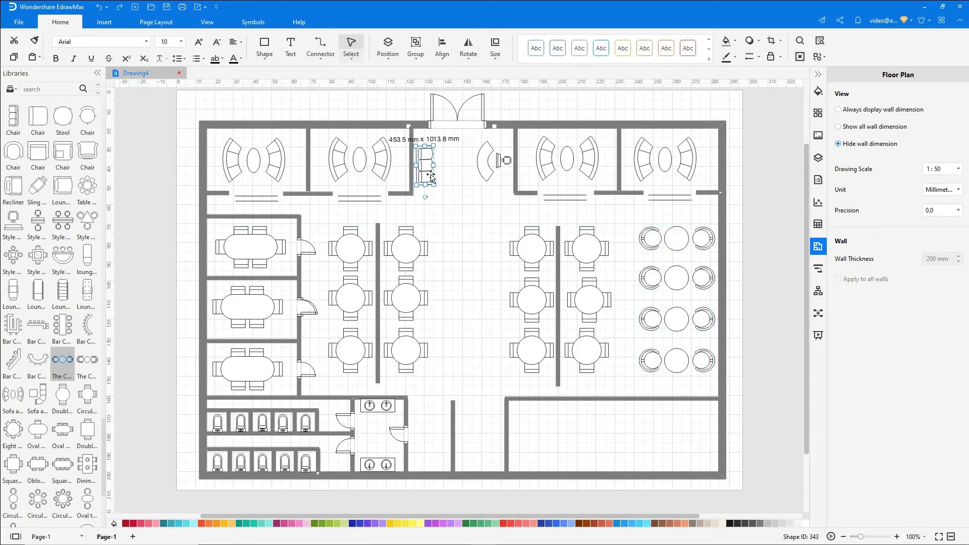
Draw a rectangle covering the whole floor interior of the plan.
click(264, 46)
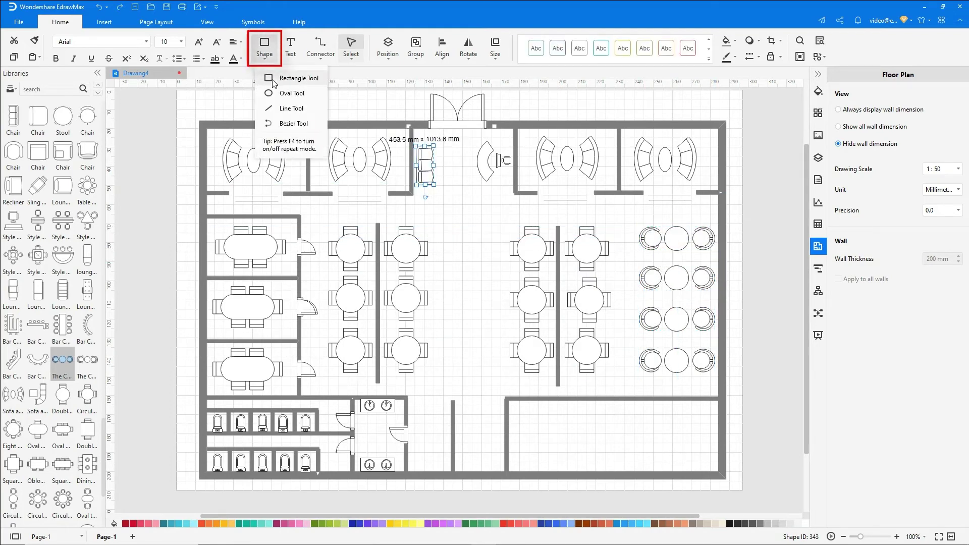
click(273, 85)
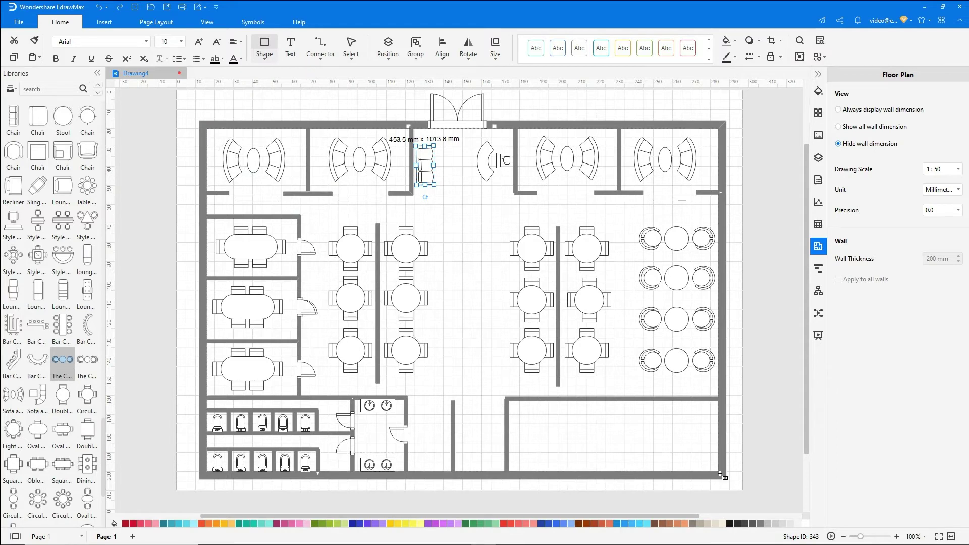
drag(204, 126, 721, 474)
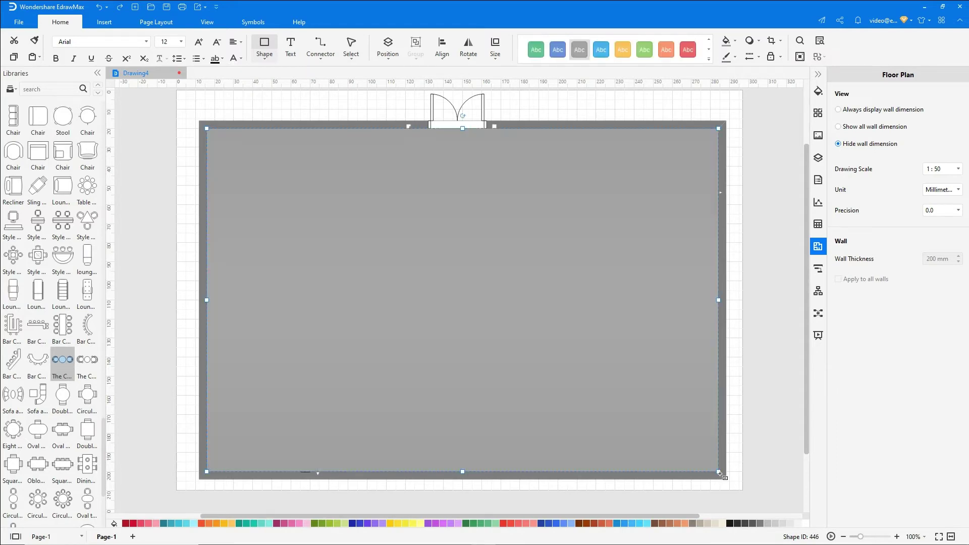
Give the floor rectangle a light diamond texture fill and send it to the back.
click(819, 93)
click(863, 183)
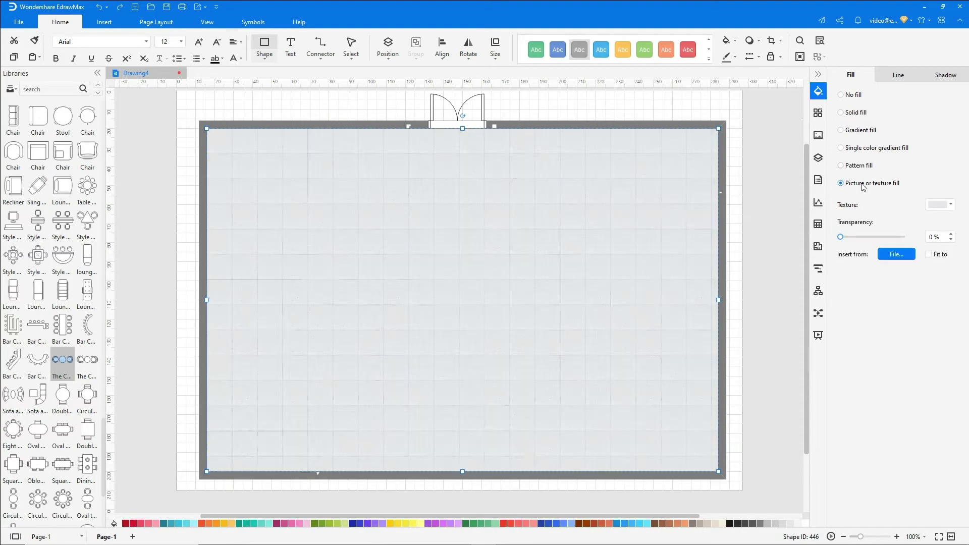
click(952, 205)
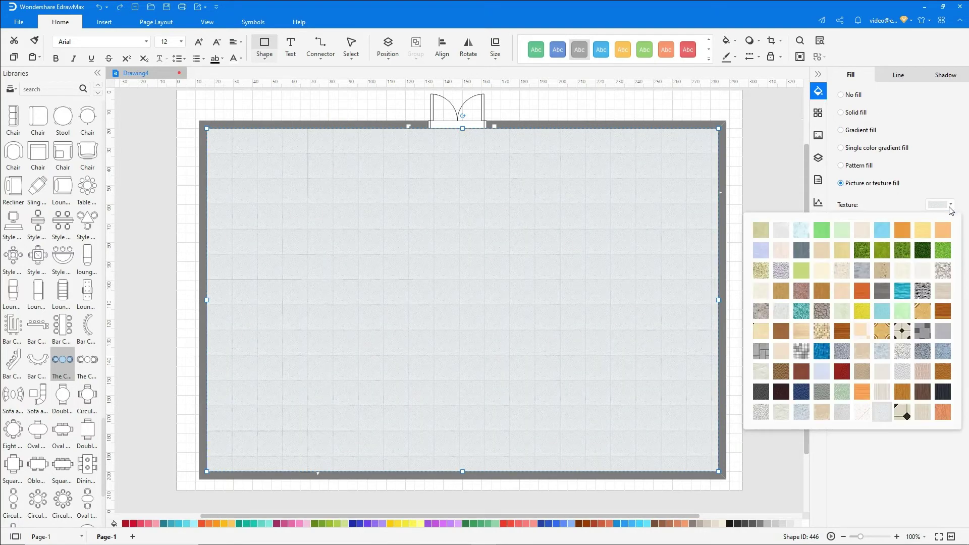
click(861, 412)
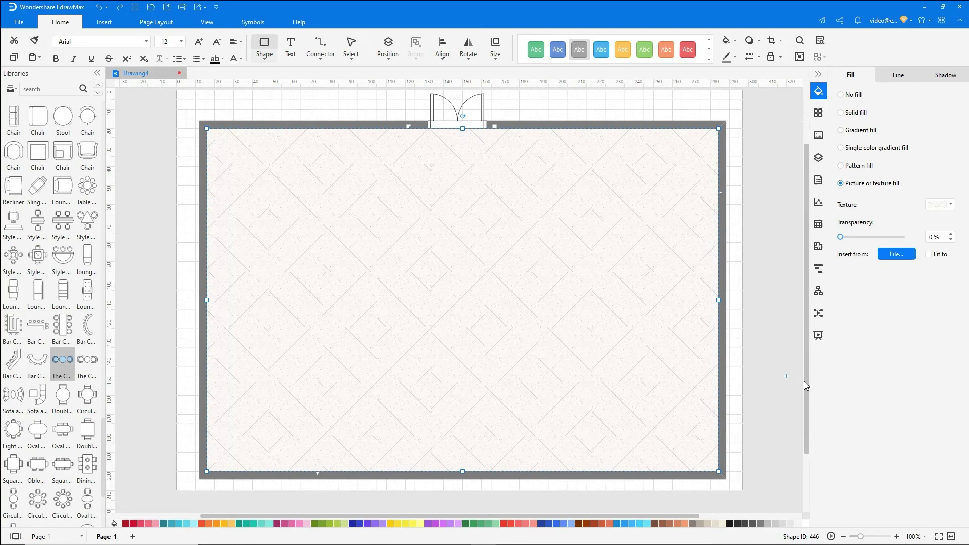
right_click(654, 306)
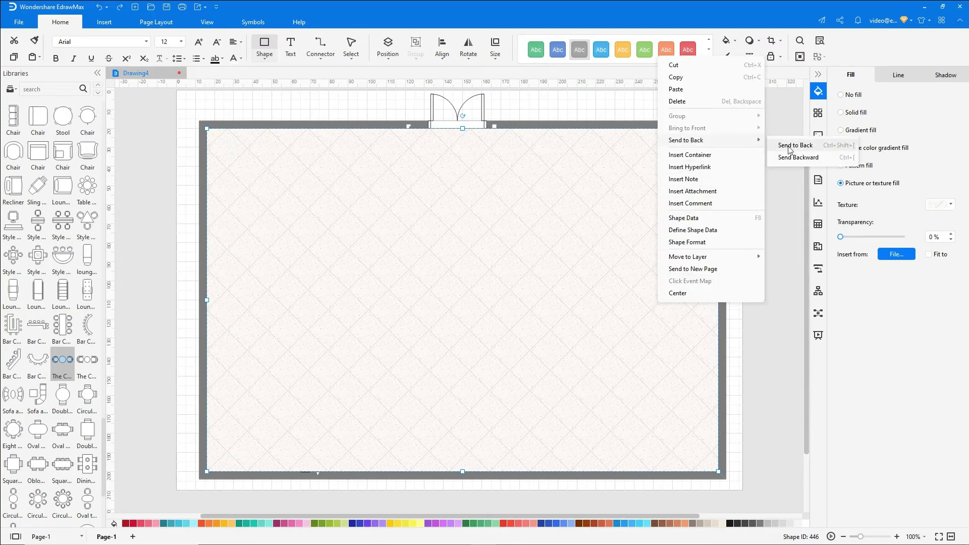
click(784, 148)
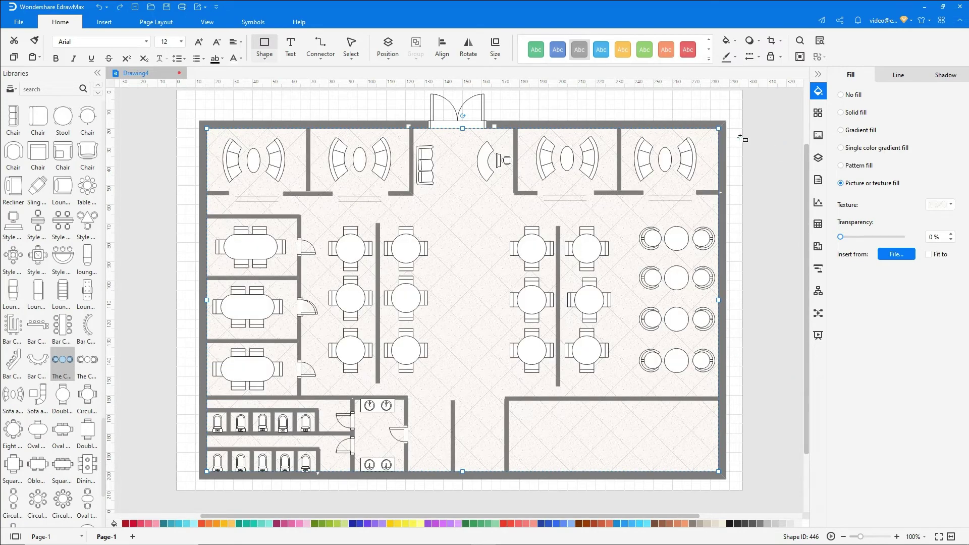
Draw a rectangle over the bottom-right room with a reverse-diagonal hatch pattern fill.
click(515, 407)
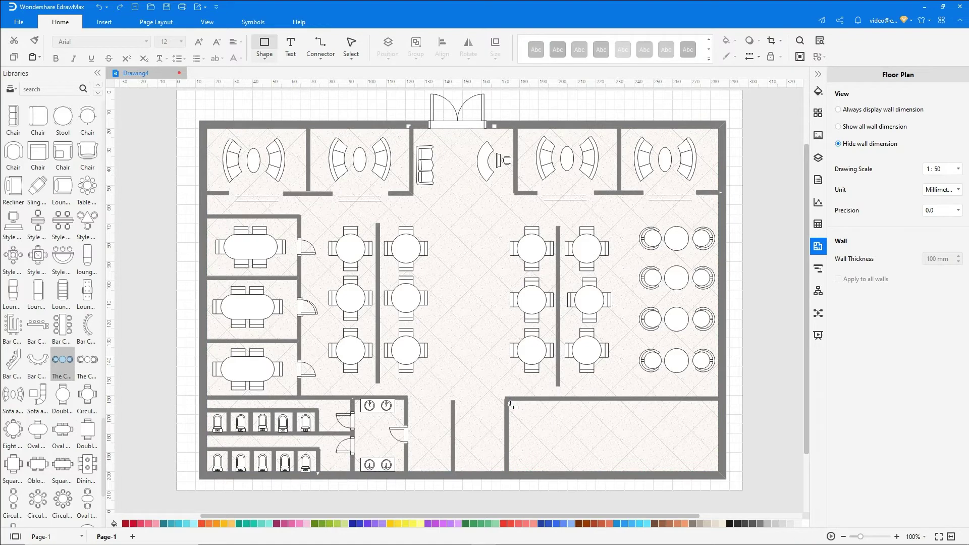
drag(510, 401, 717, 471)
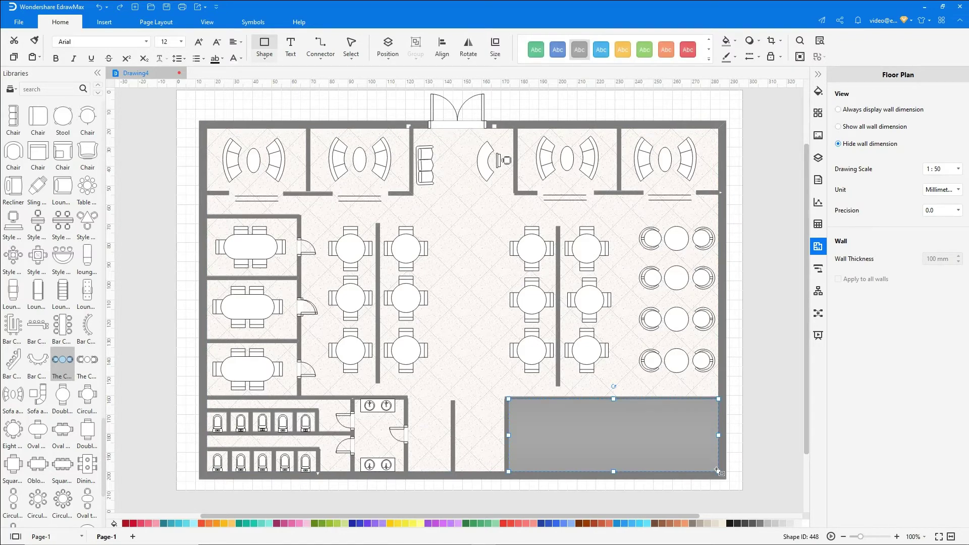
click(818, 92)
click(852, 166)
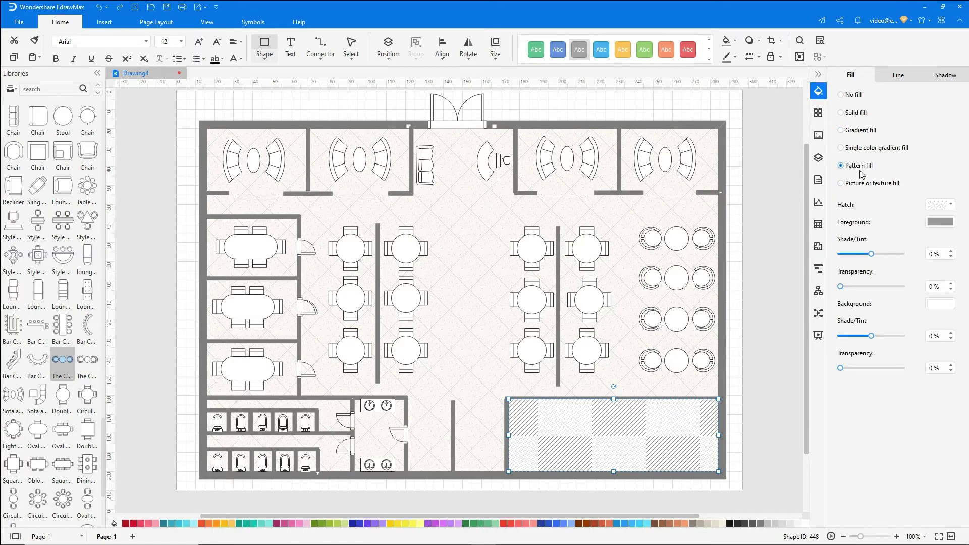
click(950, 206)
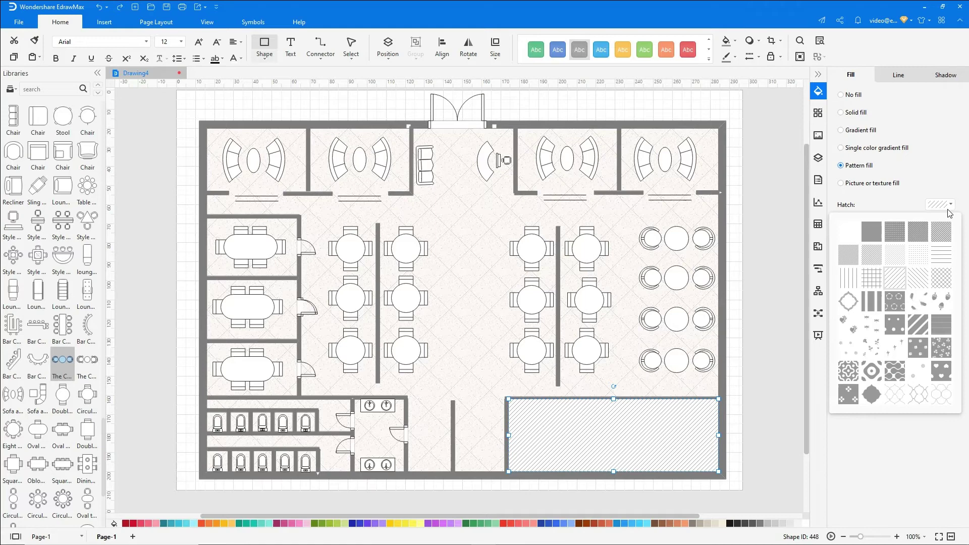
click(916, 281)
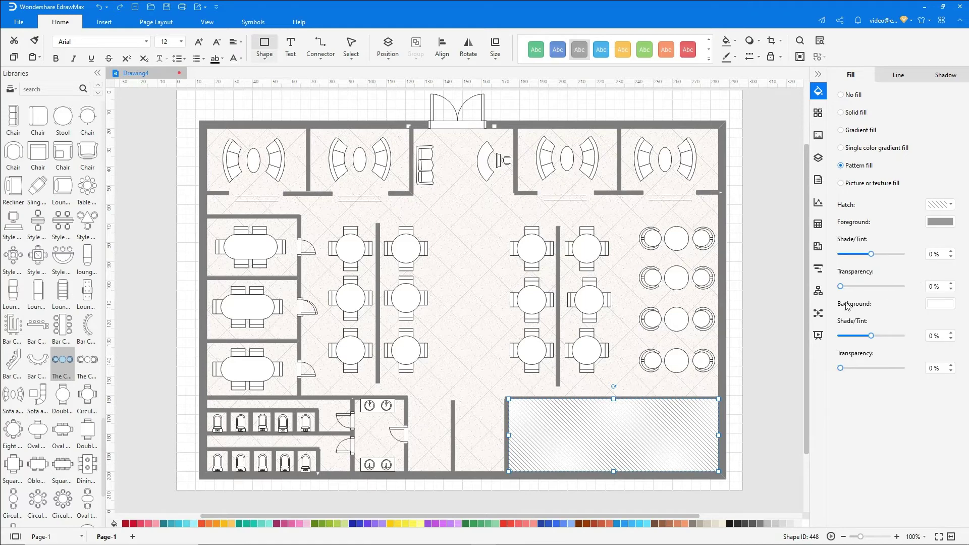
Fill the three left dining tables with solid light pink.
click(734, 350)
click(252, 241)
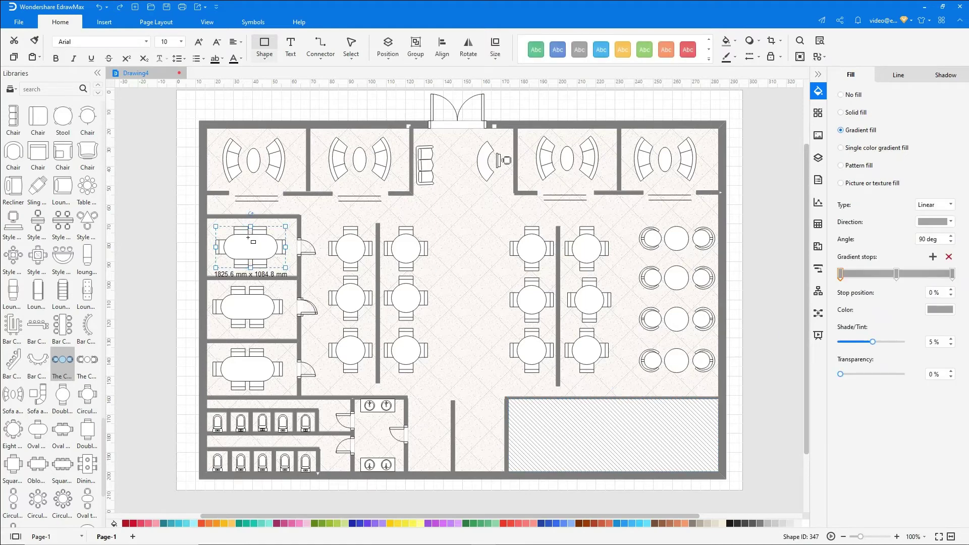
shift+click(247, 314)
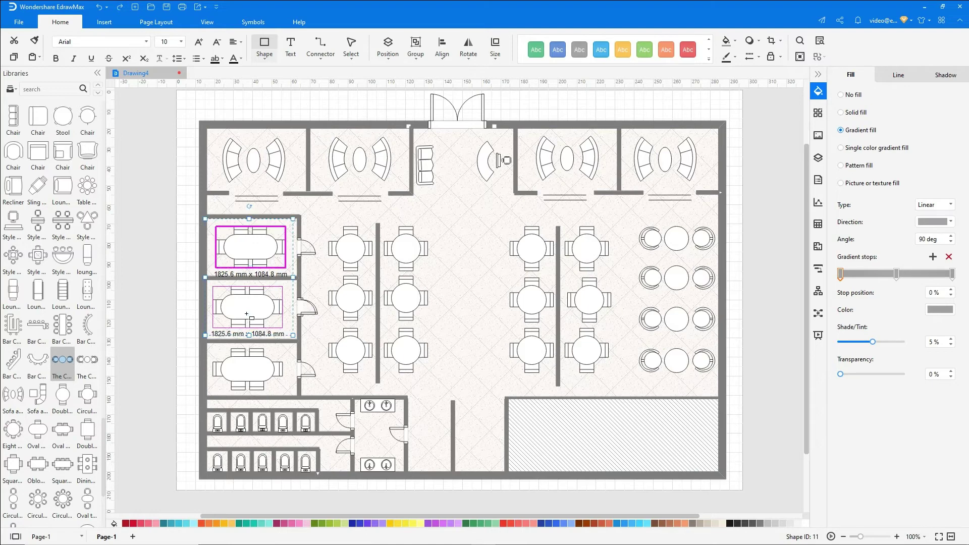
shift+click(252, 376)
click(852, 113)
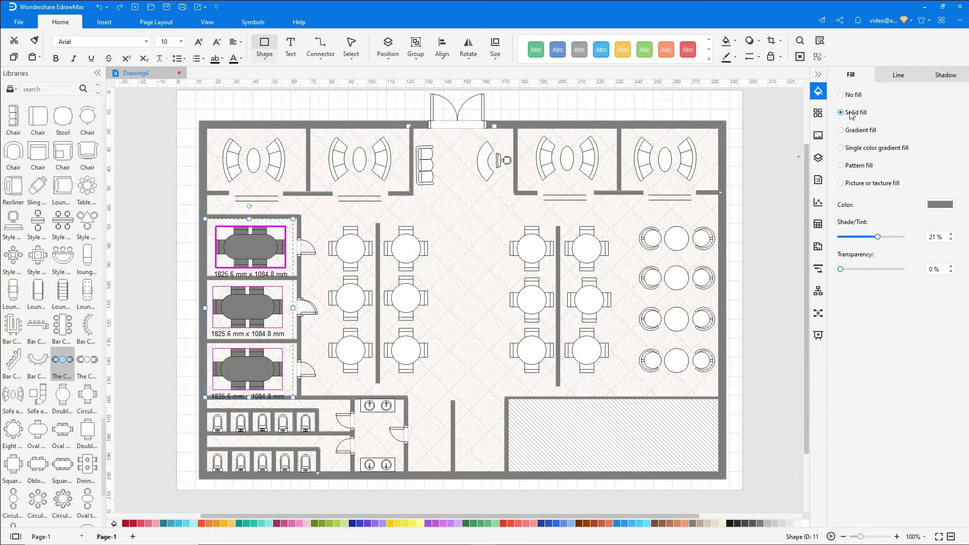
click(940, 205)
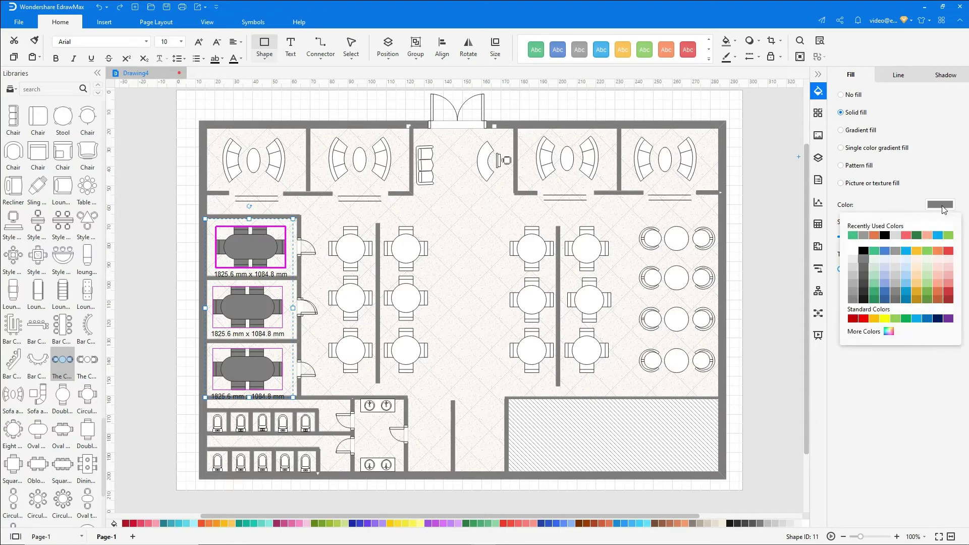
click(948, 276)
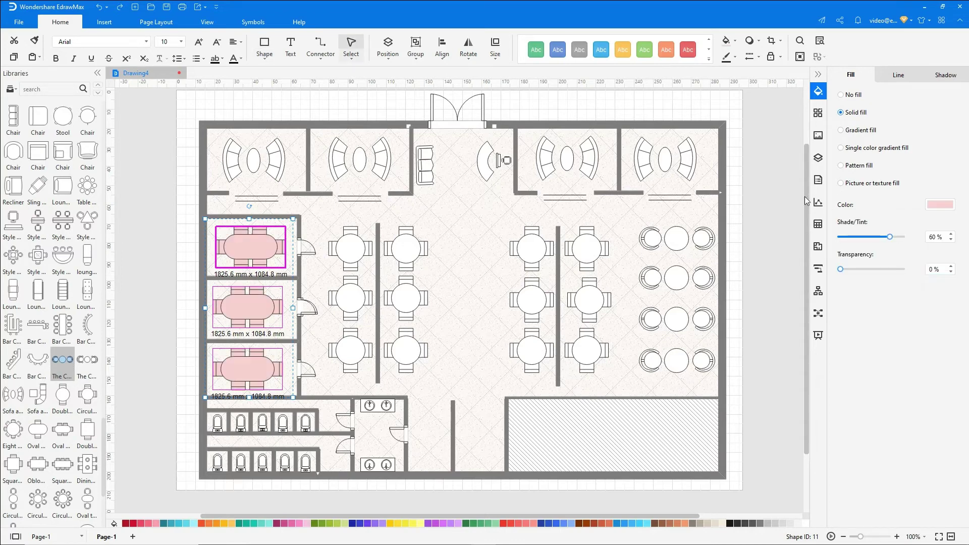
Fill the booth seating along the top with solid green.
click(281, 157)
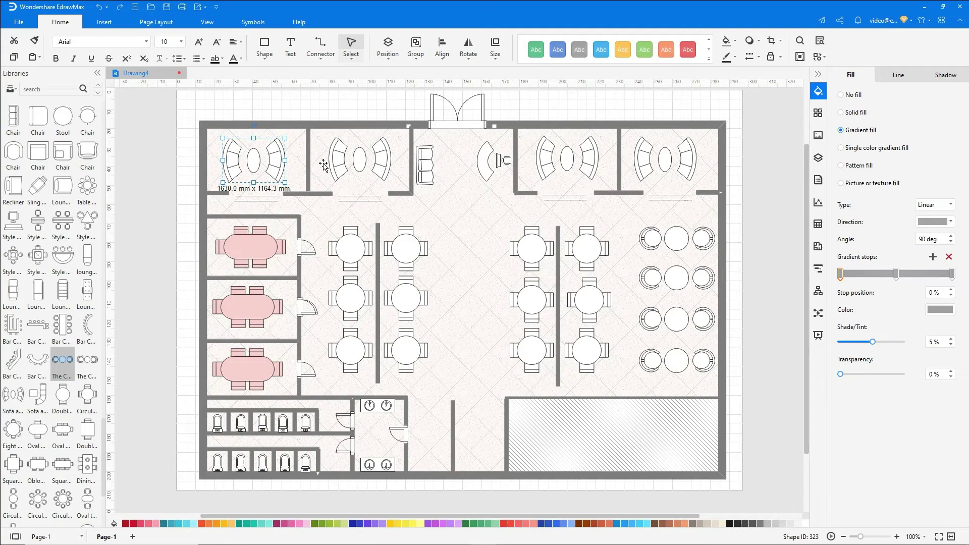
shift+click(349, 165)
shift+click(567, 160)
shift+click(663, 171)
click(841, 112)
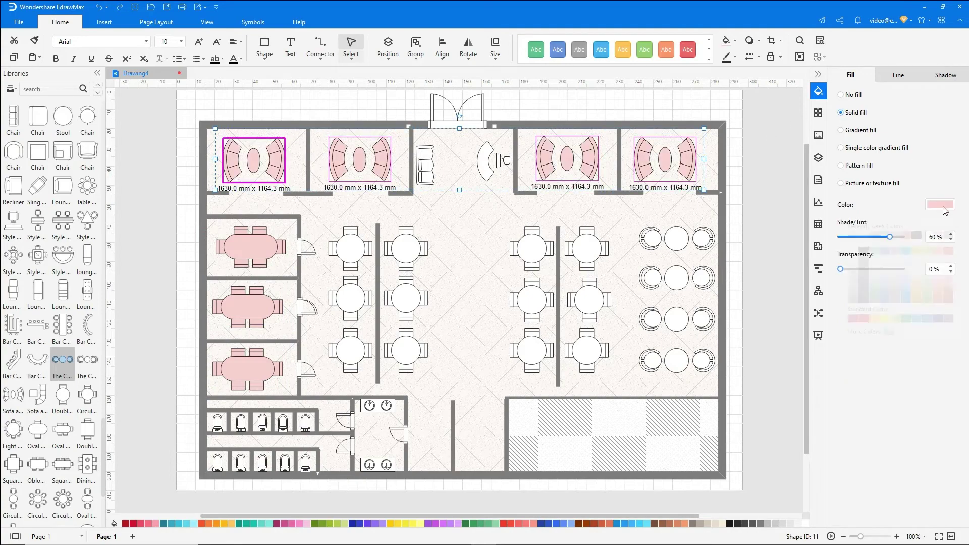
click(941, 204)
click(876, 285)
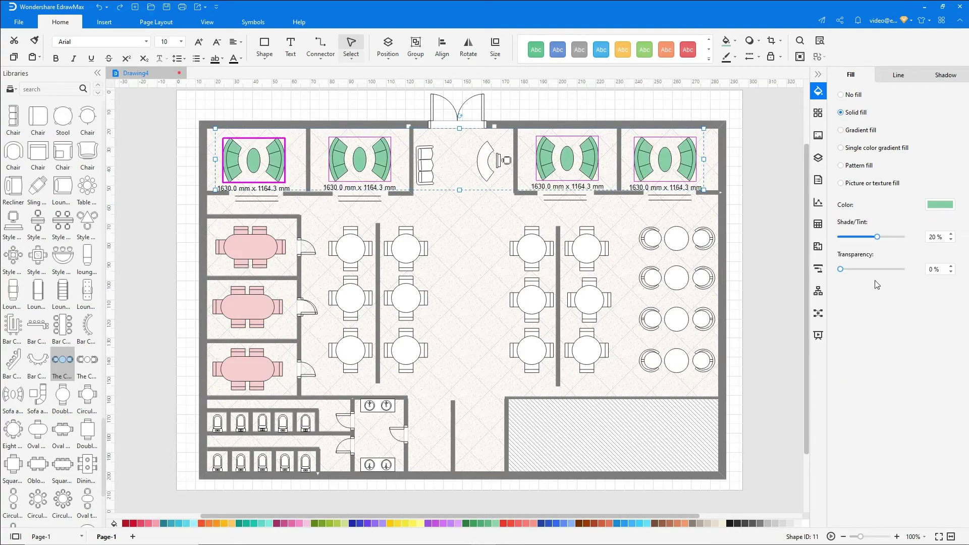
Colour the twelve central square tables light blue.
click(352, 243)
shift+click(352, 300)
shift+click(351, 357)
shift+click(408, 248)
shift+click(406, 303)
shift+click(406, 363)
shift+click(532, 249)
shift+click(531, 303)
shift+click(532, 355)
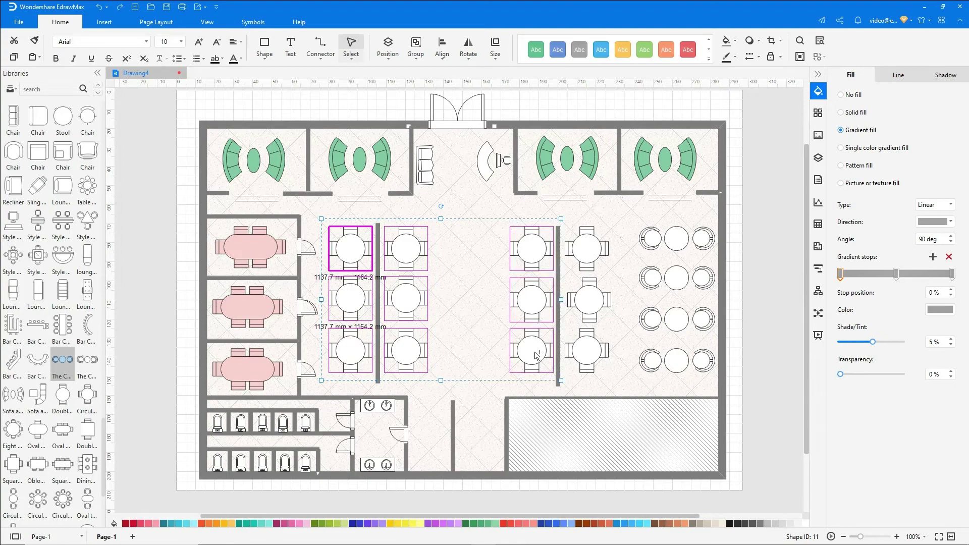
shift+click(587, 248)
shift+click(588, 304)
shift+click(588, 352)
click(841, 112)
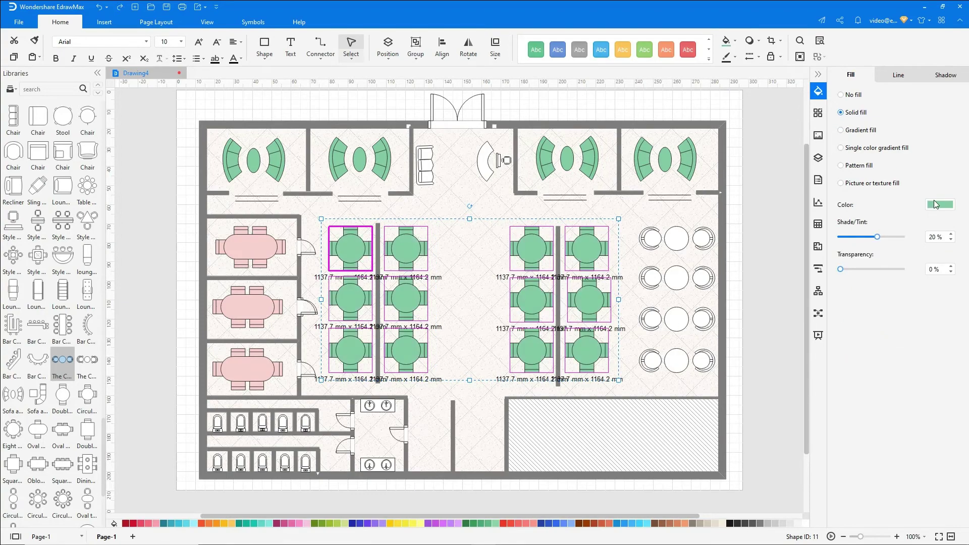
click(941, 205)
click(905, 279)
Colour the four round tables on the right peach.
click(677, 239)
shift+click(677, 279)
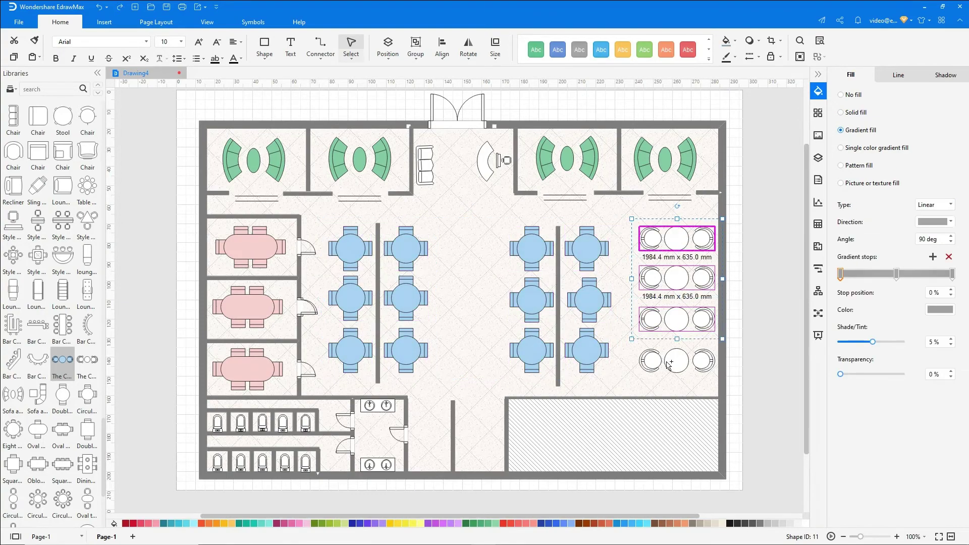
shift+click(677, 320)
shift+click(677, 362)
click(841, 112)
click(941, 204)
click(944, 278)
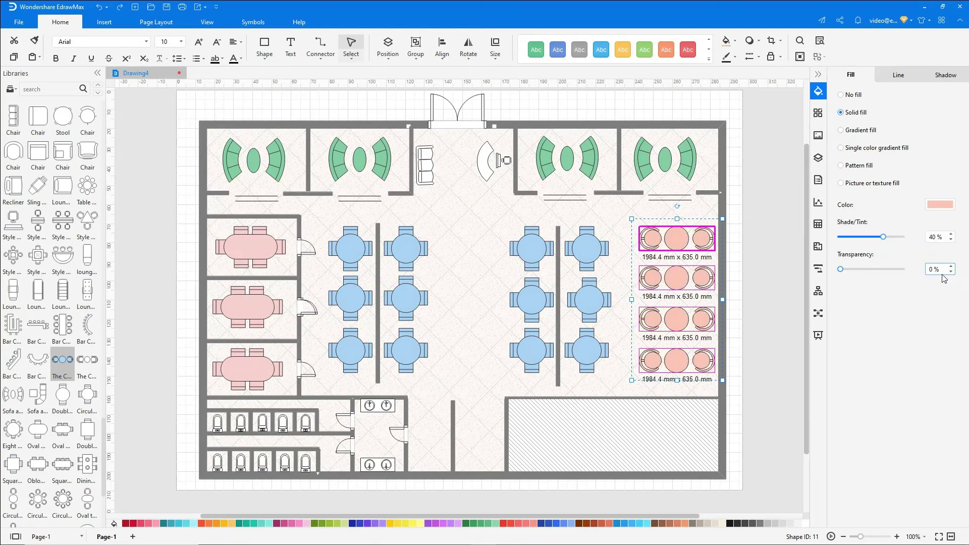
Colour the reception seat peach and the entrance sofa dark grey.
click(484, 161)
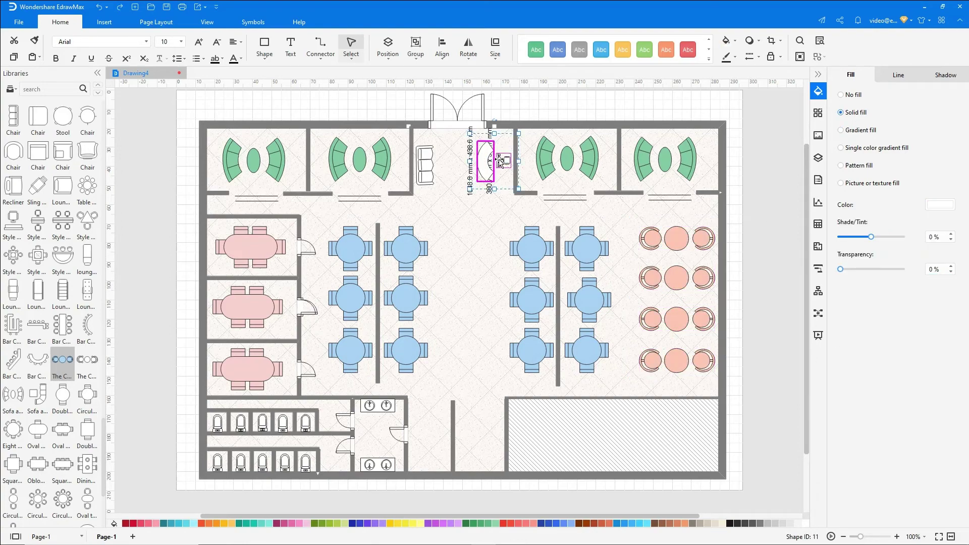
click(940, 204)
click(939, 268)
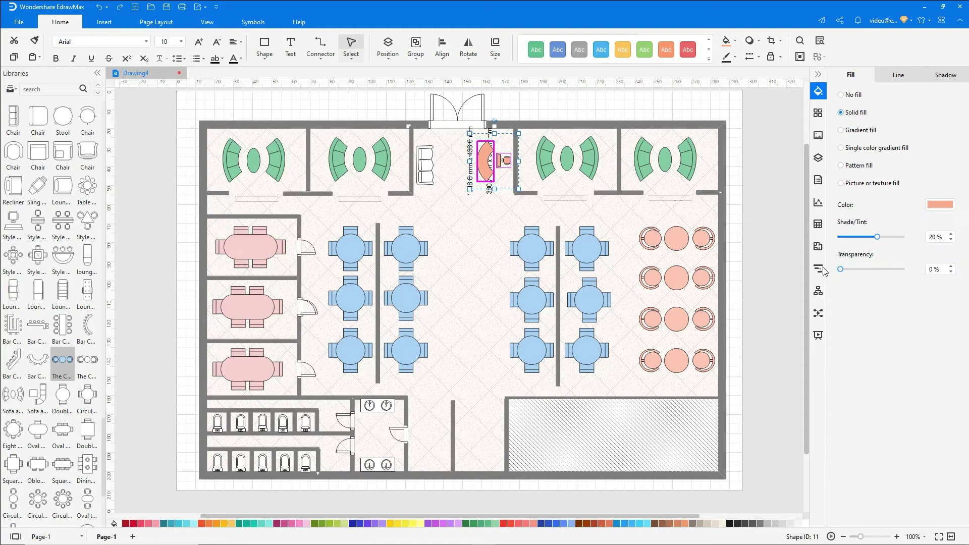
click(426, 163)
click(940, 205)
click(944, 236)
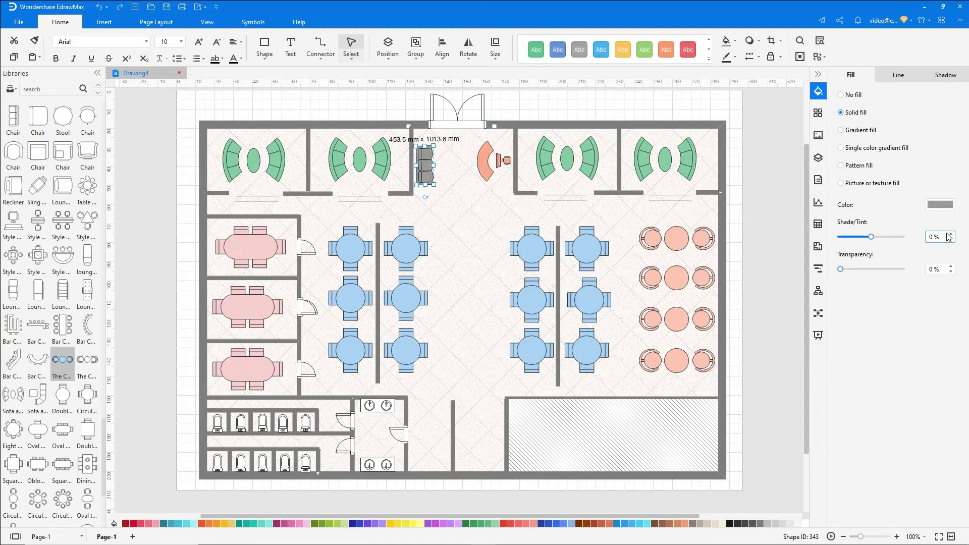
Colour the two washroom sinks light blue.
click(377, 407)
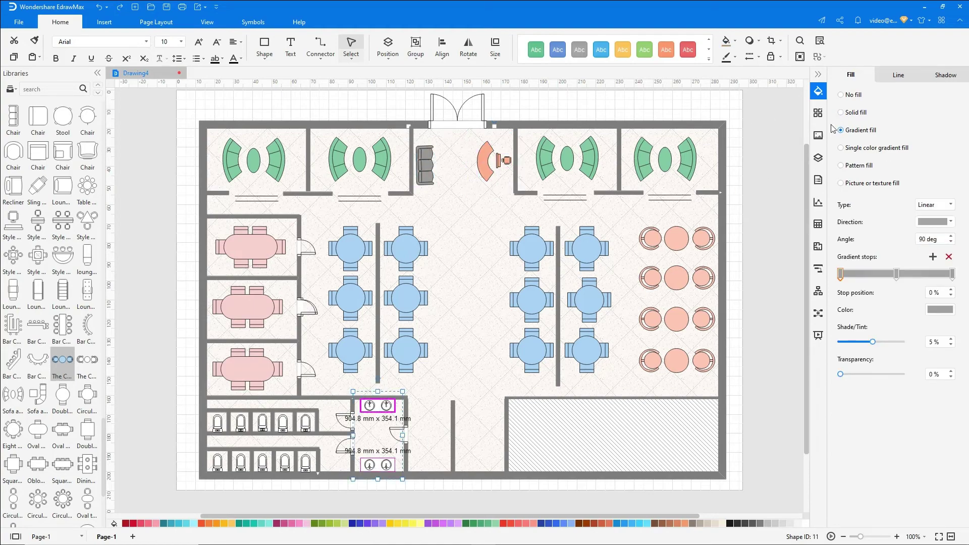
click(841, 112)
click(941, 205)
click(905, 282)
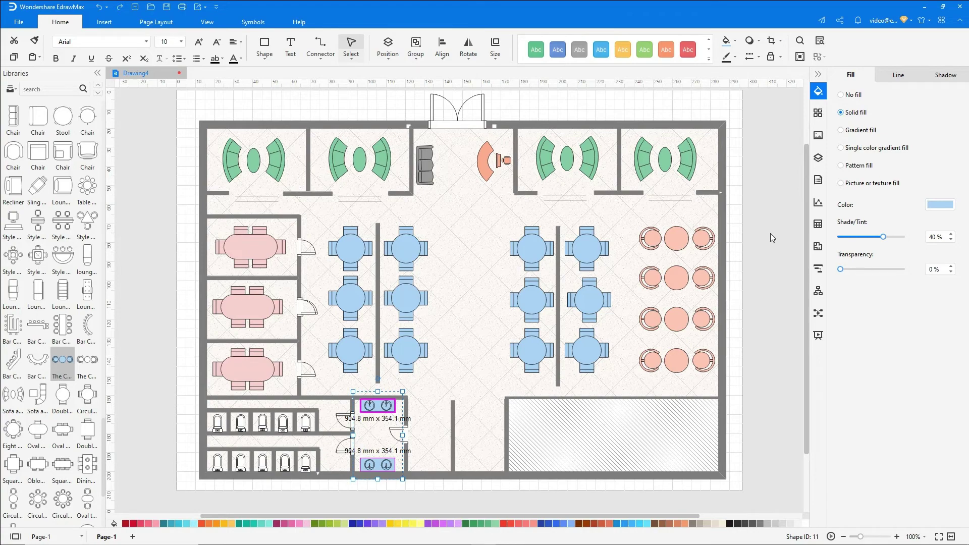
click(291, 45)
Label the hatched room 'Kitchen' in black, size 14 text.
click(588, 436)
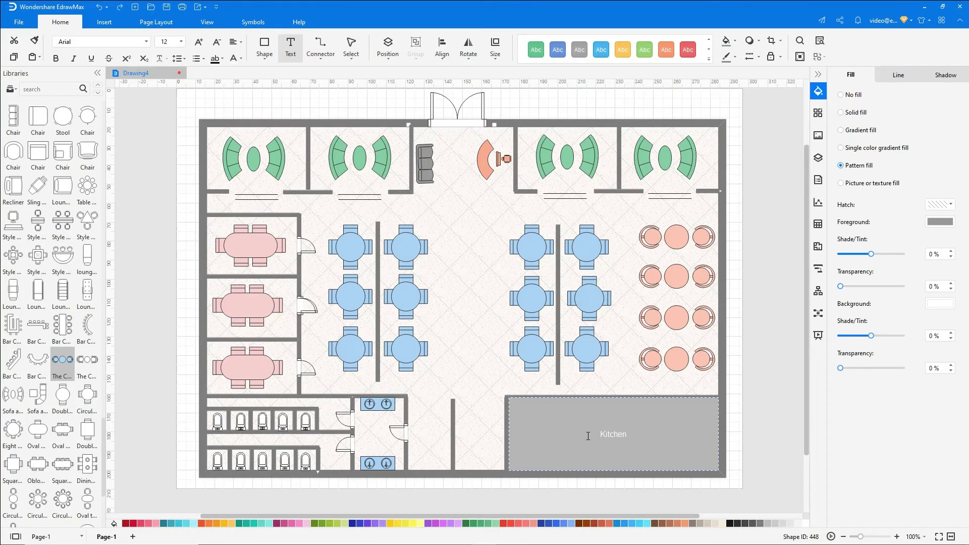
key(ctrl+a)
click(181, 42)
click(170, 184)
click(243, 59)
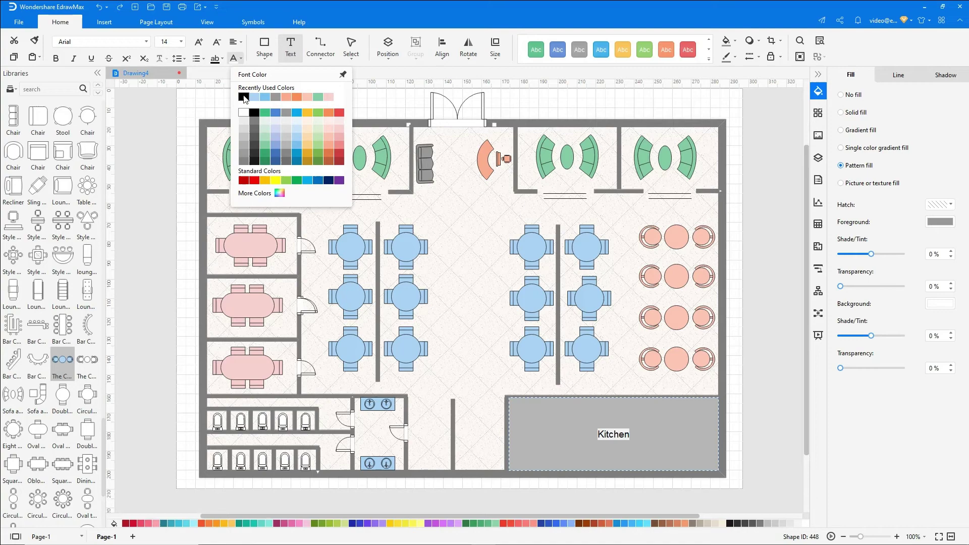
click(244, 99)
Add the Floor Plan Plants library to the symbol panel.
click(244, 98)
click(351, 45)
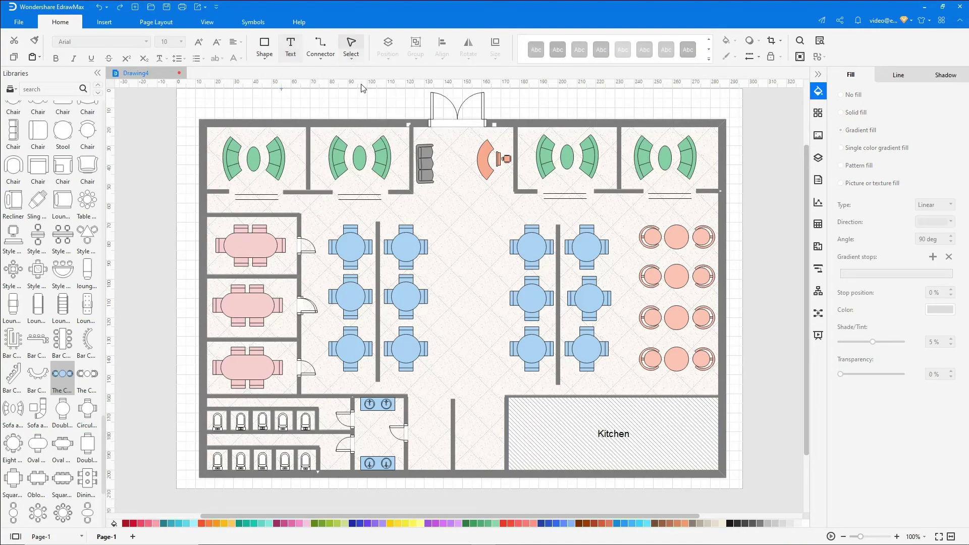
click(11, 88)
click(31, 280)
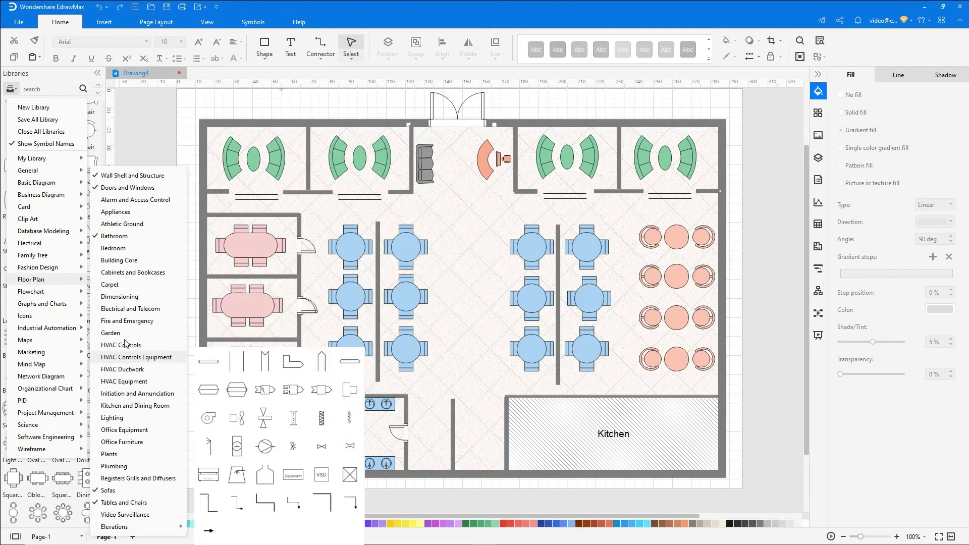
click(137, 455)
Place small potted plants around the plan and fit the drawing in view.
drag(62, 436, 239, 382)
drag(163, 409, 456, 274)
mouse_move(435, 318)
mouse_down()
mouse_move(483, 277)
mouse_move(229, 197)
mouse_move(385, 199)
mouse_move(424, 135)
mouse_move(488, 135)
mouse_move(536, 198)
mouse_move(698, 199)
mouse_move(309, 230)
mouse_move(307, 383)
mouse_move(418, 402)
mouse_move(415, 462)
mouse_up()
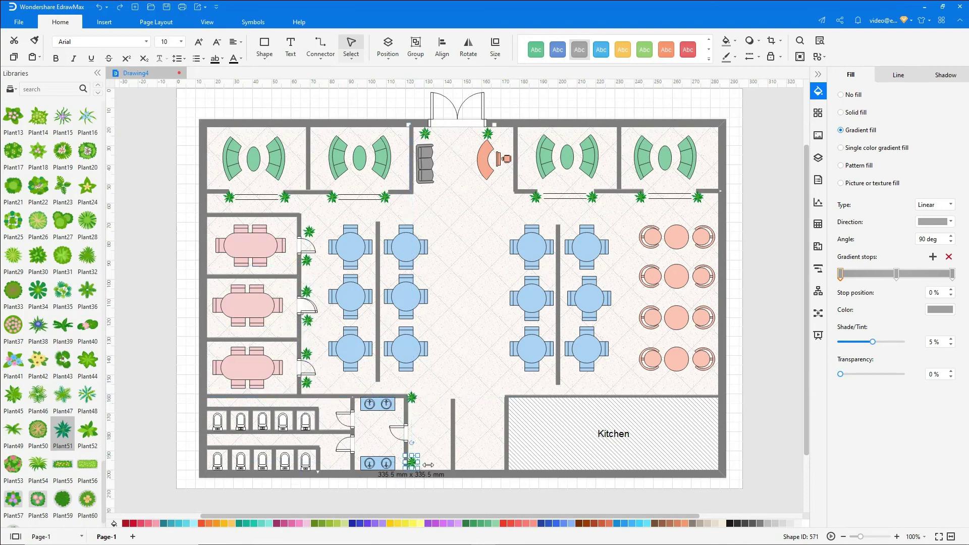
click(469, 455)
click(937, 536)
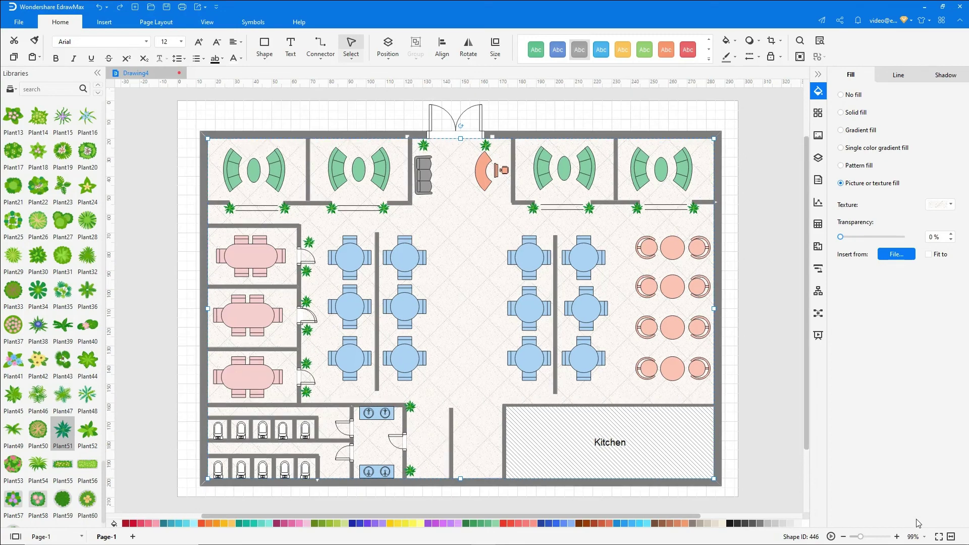
Turn off Gridlines in the View tab.
click(208, 22)
click(182, 56)
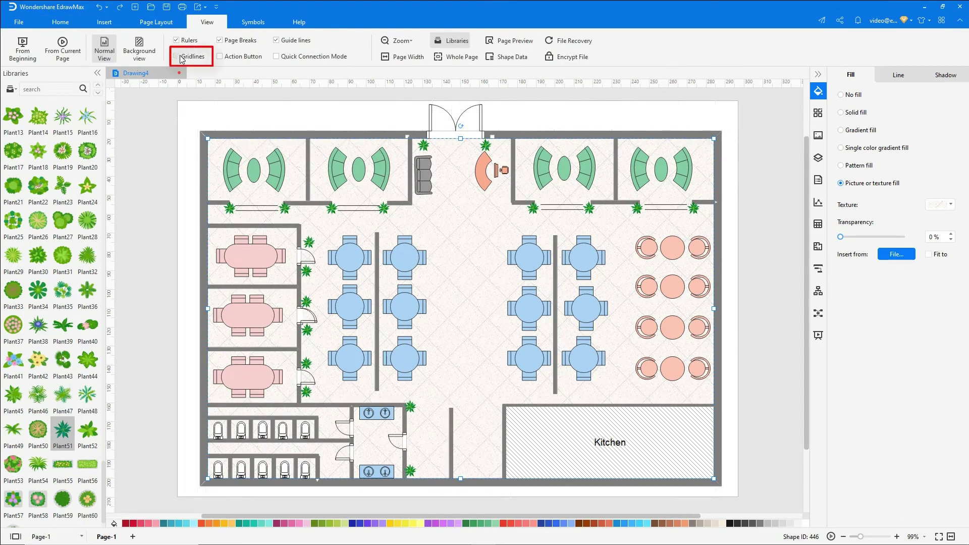